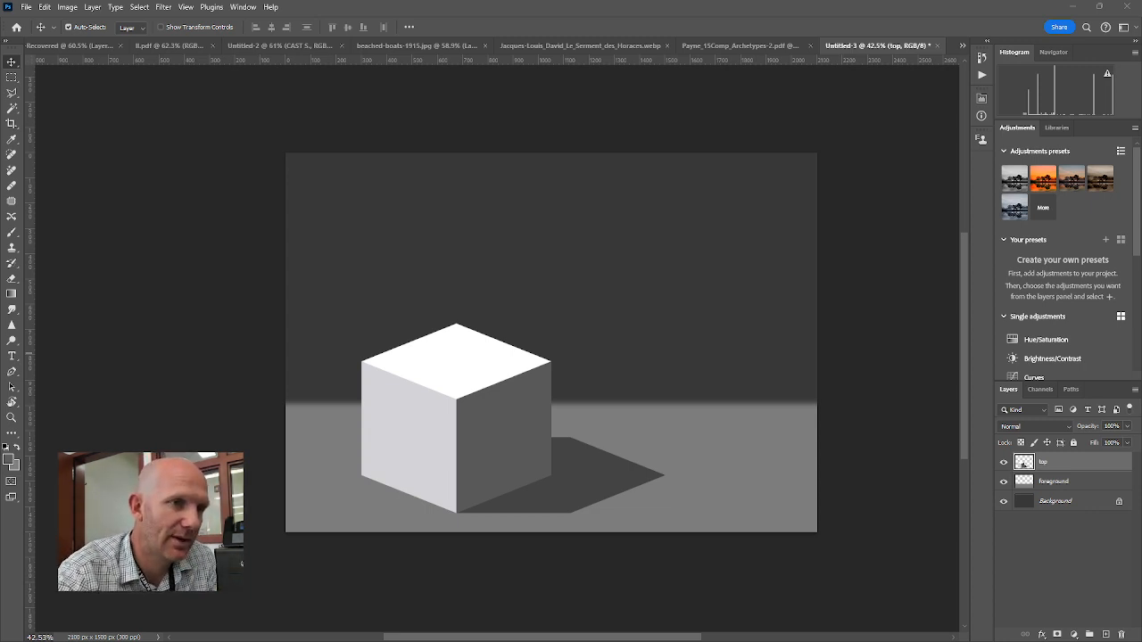
Show the grid over the finished cube image to see how it lines up, and hide it again.
{"action": "left_click", "coordinate": [261, 278]}
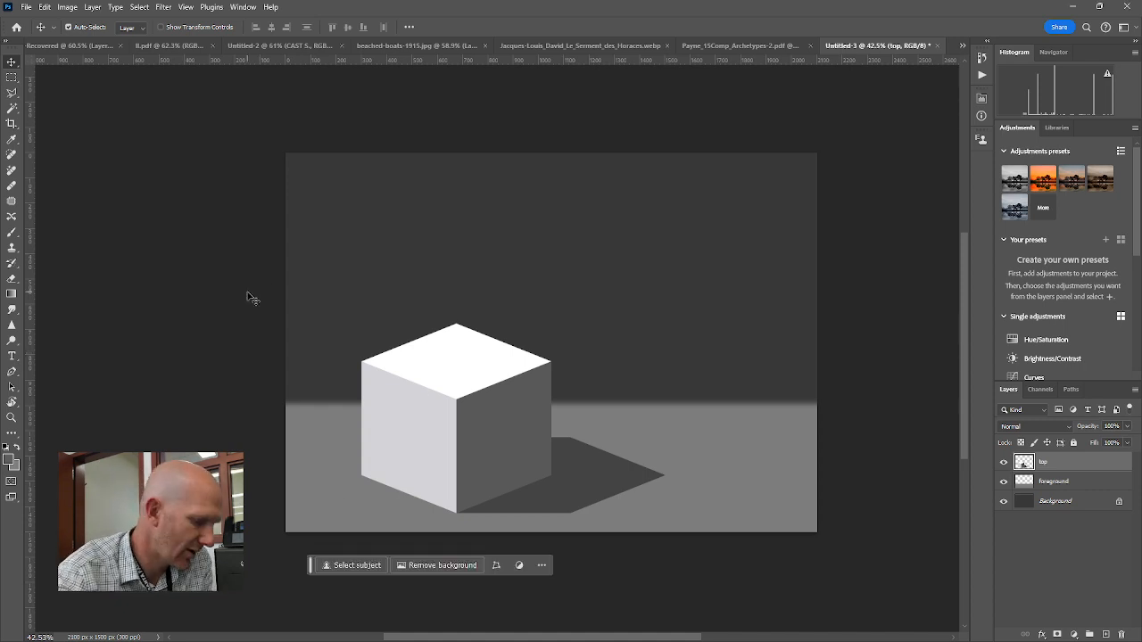
{"action": "key", "text": "ctrl+apostrophe"}
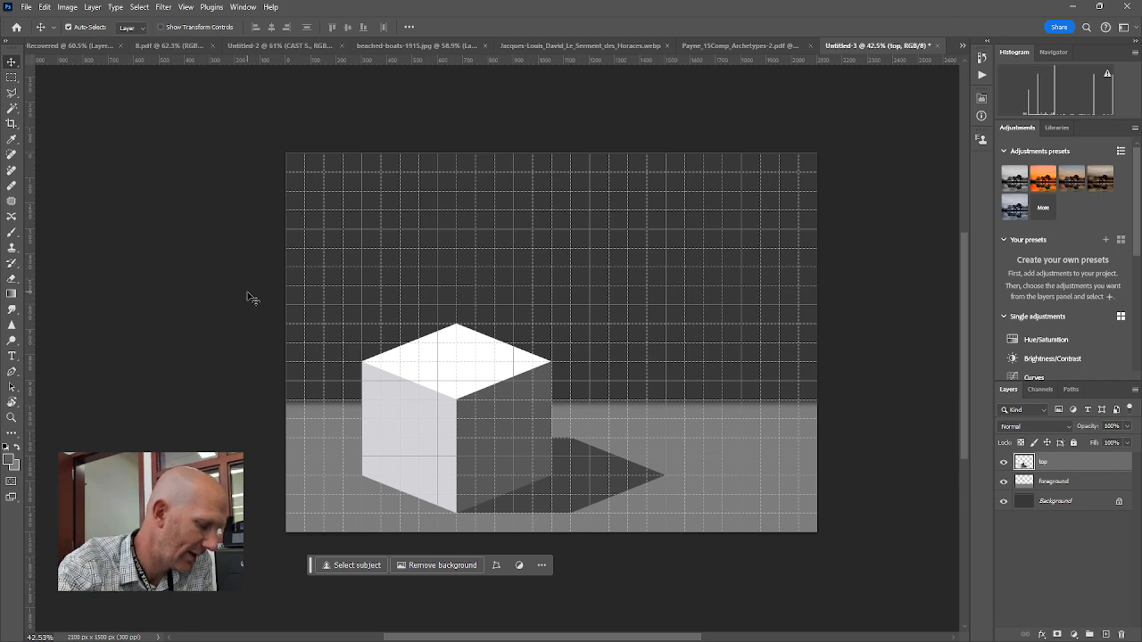
{"action": "key", "text": "ctrl+apostrophe"}
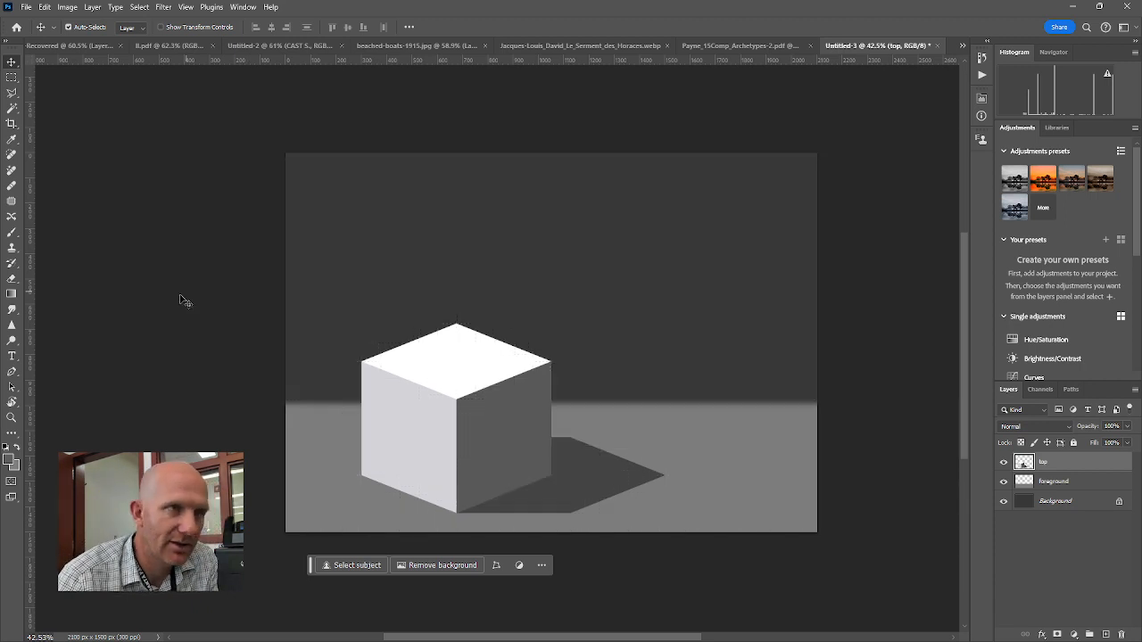
Create a new document from the Default Photoshop Size preset, 7 x 5 in at 300 ppi, and show its grid.
{"action": "left_click", "coordinate": [25, 6]}
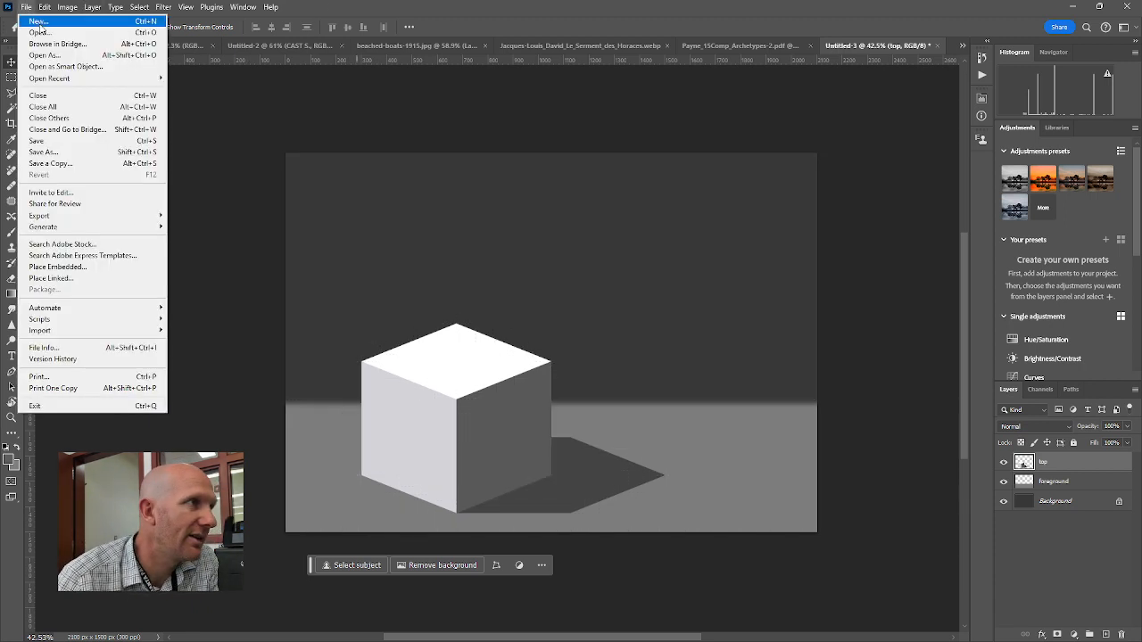
{"action": "left_click", "coordinate": [40, 21]}
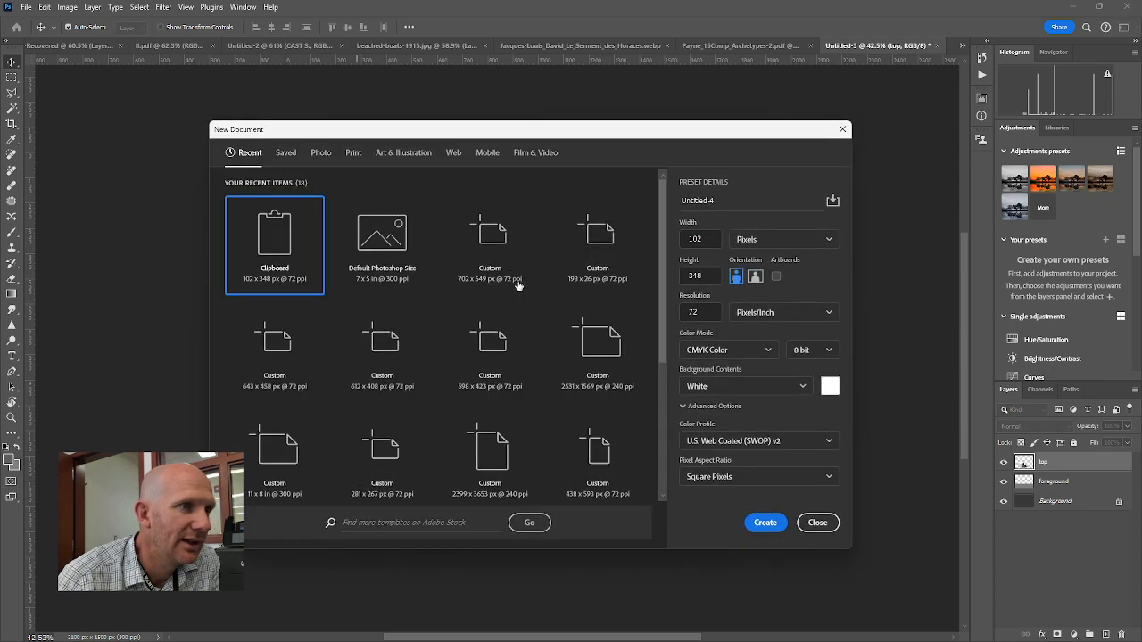
{"action": "left_click", "coordinate": [360, 243]}
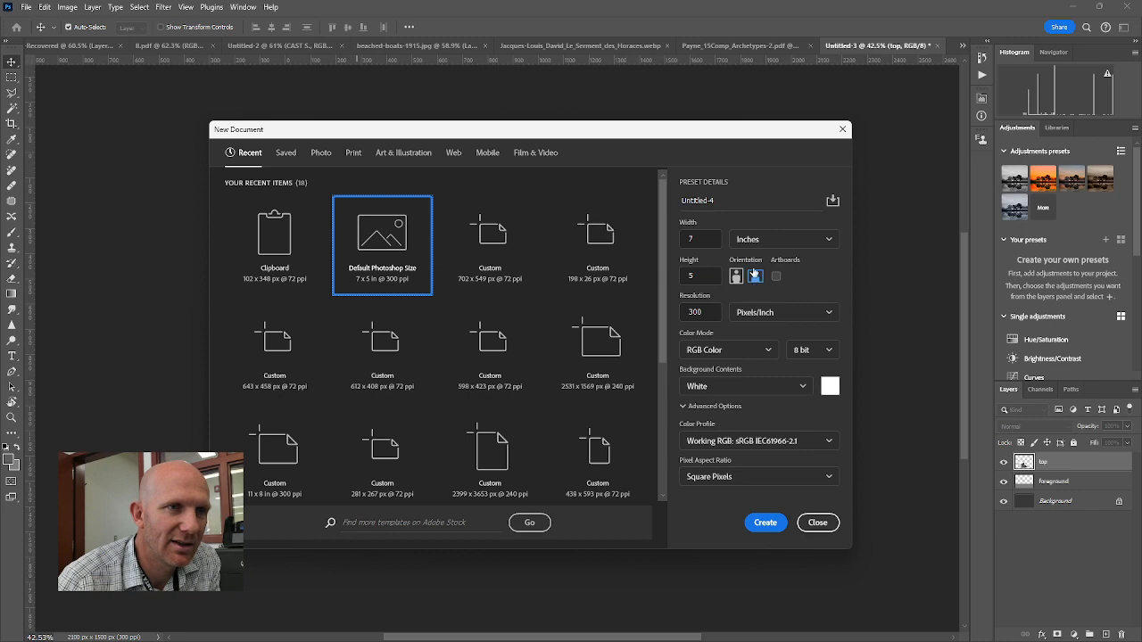
{"action": "left_click", "coordinate": [764, 525]}
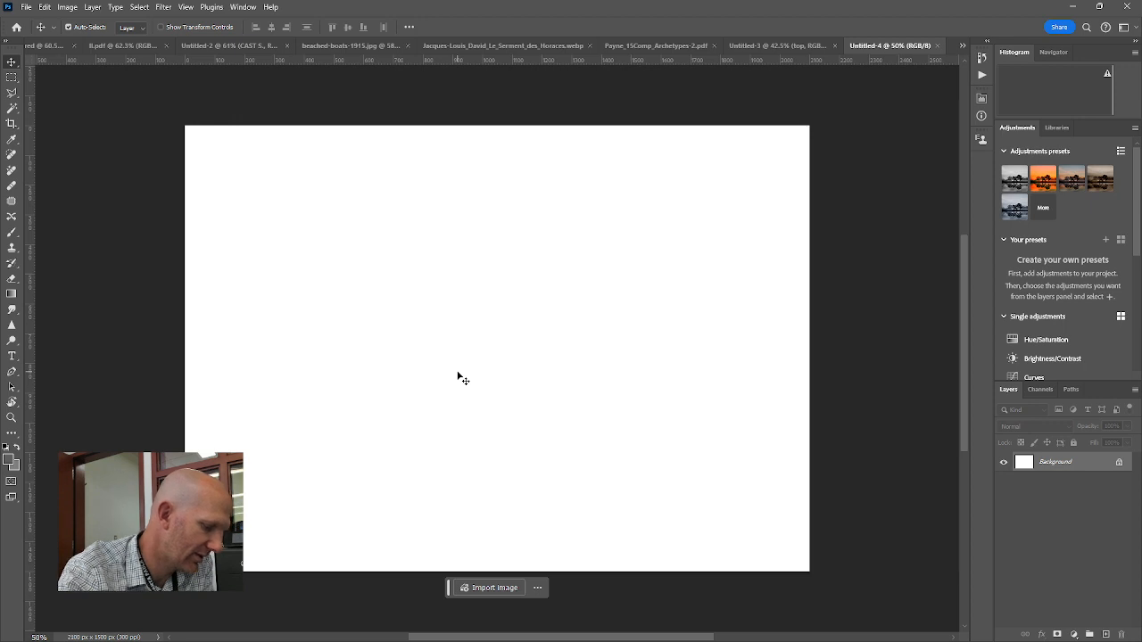
{"action": "key", "text": "ctrl+apostrophe"}
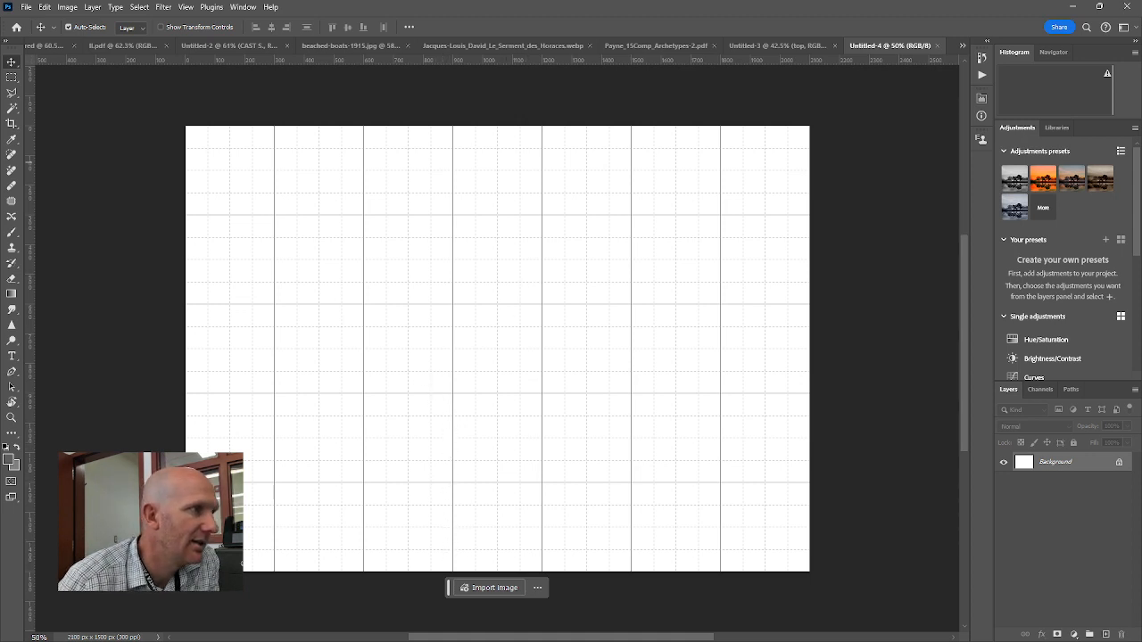
Select the entire canvas with the Rectangular Marquee and fill the background with a dark grey foreground color.
{"action": "left_click", "coordinate": [10, 78]}
{"action": "left_click_drag", "start_coordinate": [165, 128], "coordinate": [901, 588]}
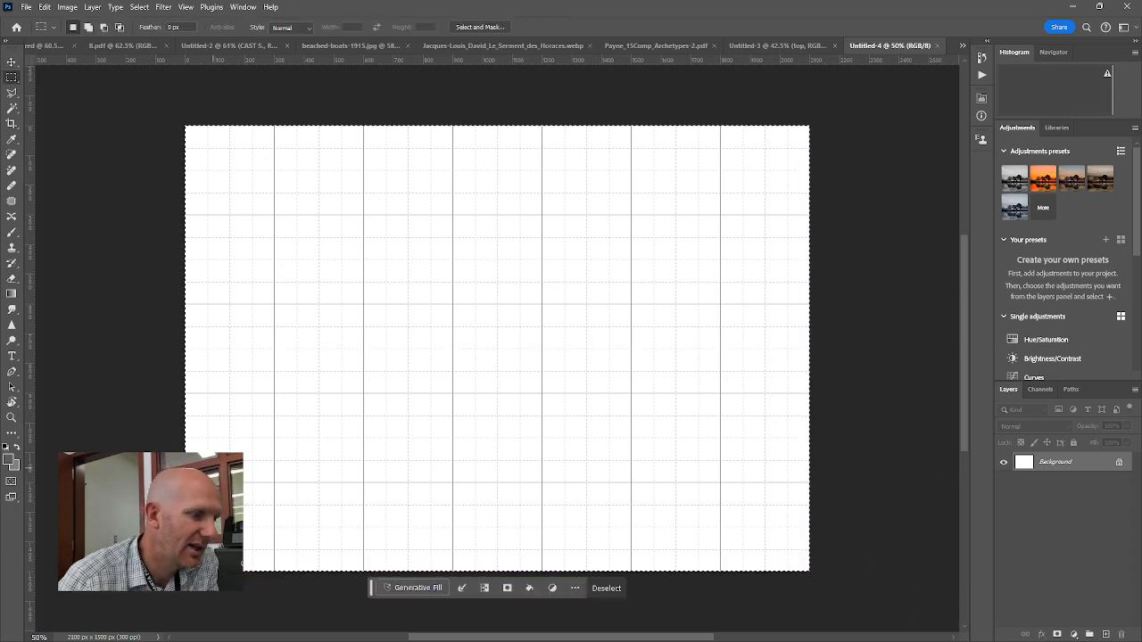
{"action": "left_click", "coordinate": [11, 459]}
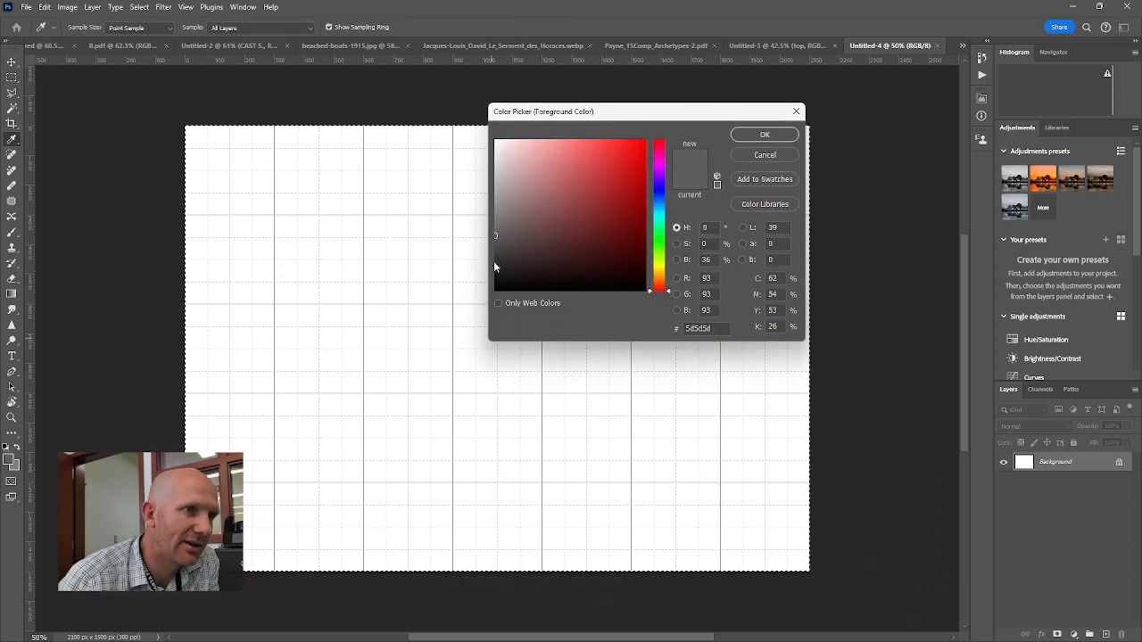
{"action": "left_click", "coordinate": [494, 250]}
{"action": "left_click", "coordinate": [738, 136]}
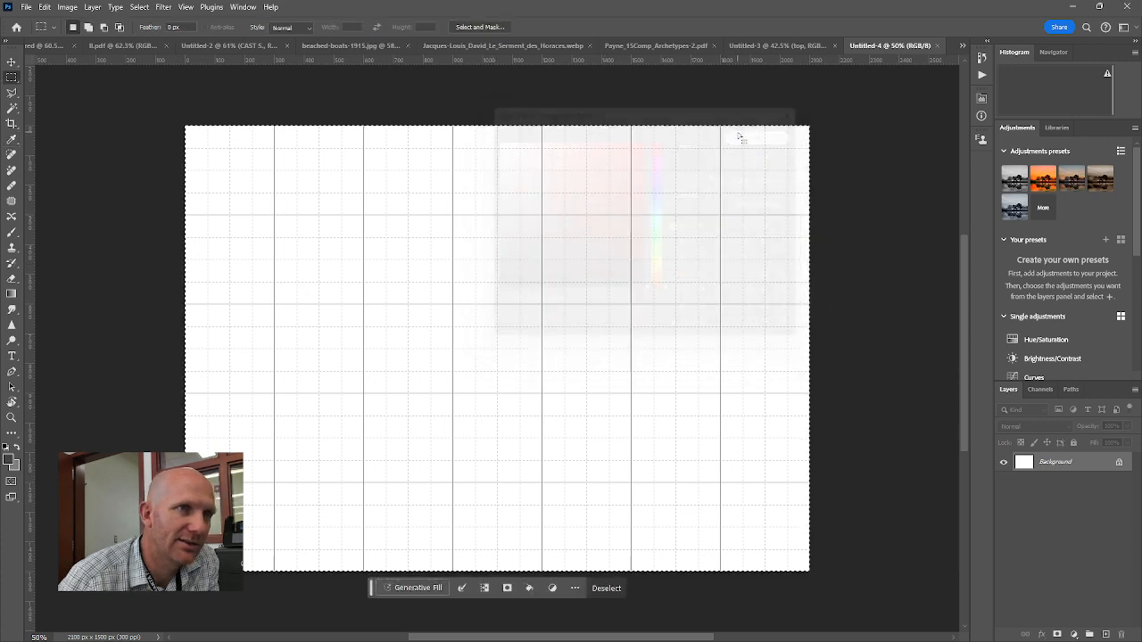
{"action": "key", "text": "alt+BackSpace"}
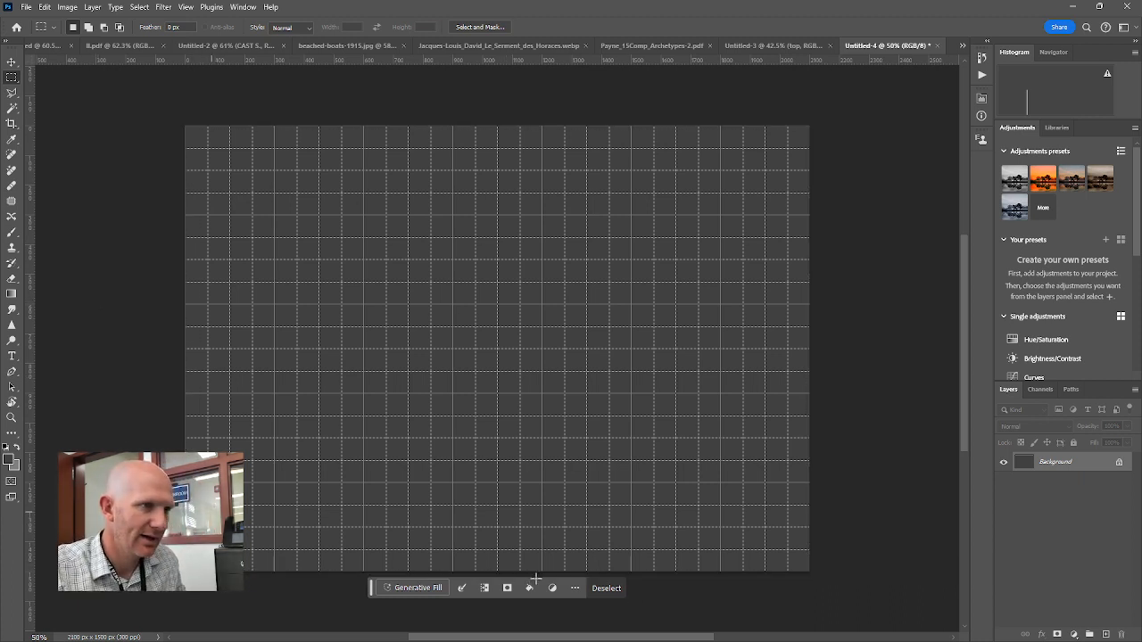
Fill about the lower 45% of the canvas with medium grey on a new layer named foreground, and clear the selection.
{"action": "left_click_drag", "start_coordinate": [604, 520], "coordinate": [71, 370]}
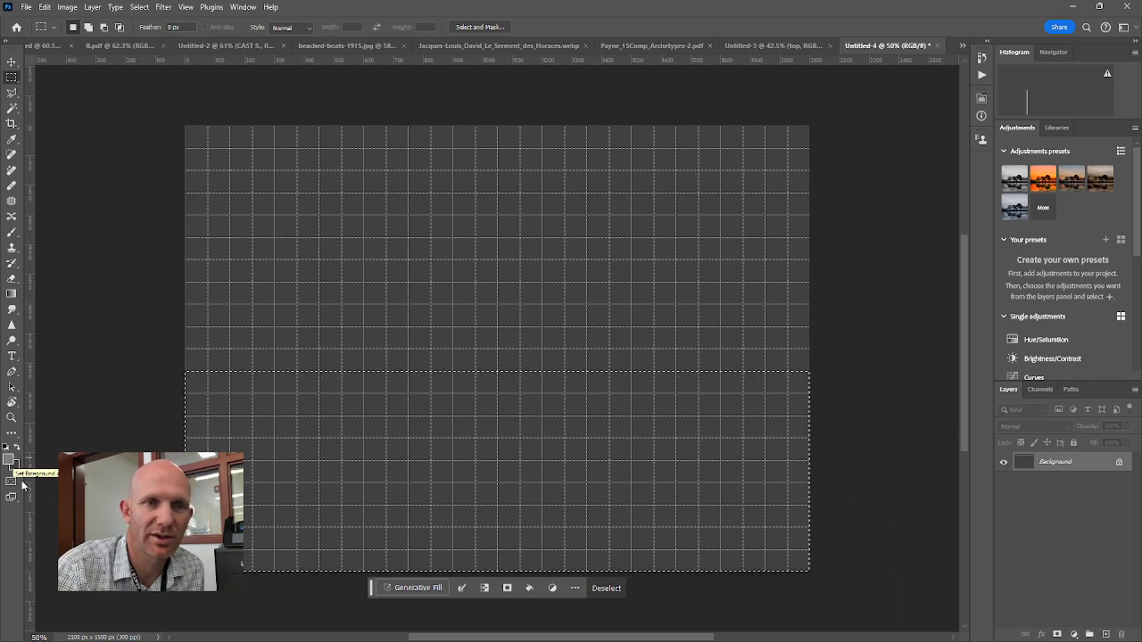
{"action": "left_click", "coordinate": [1105, 634]}
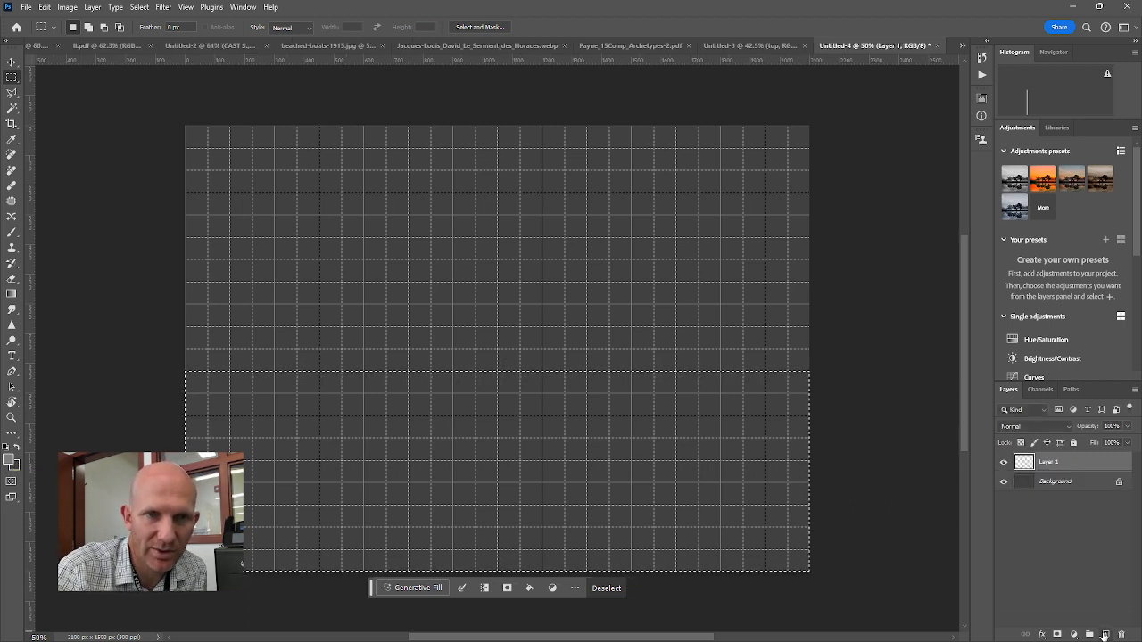
{"action": "double_click", "coordinate": [1049, 462]}
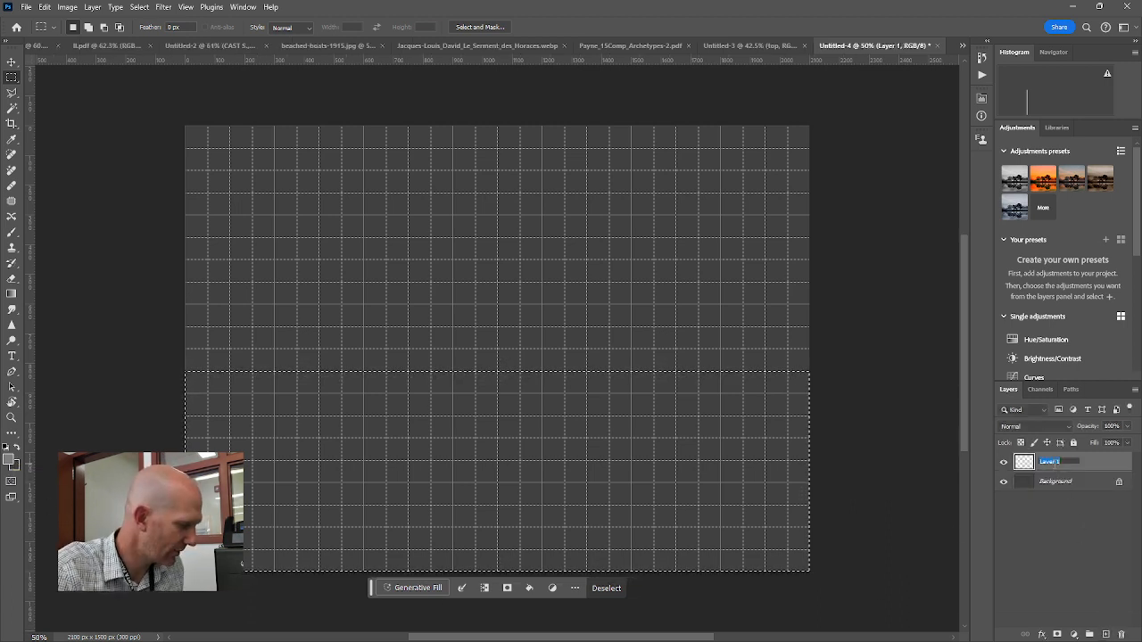
{"action": "type", "text": "foregroun"}
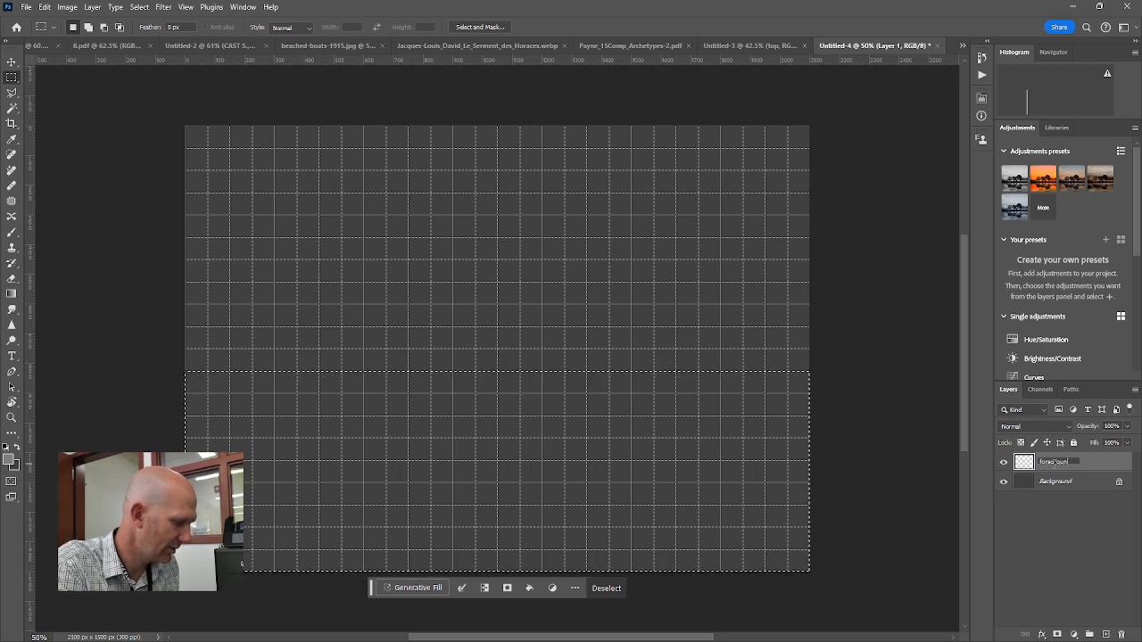
{"action": "type", "text": "d"}
{"action": "key", "text": "Return"}
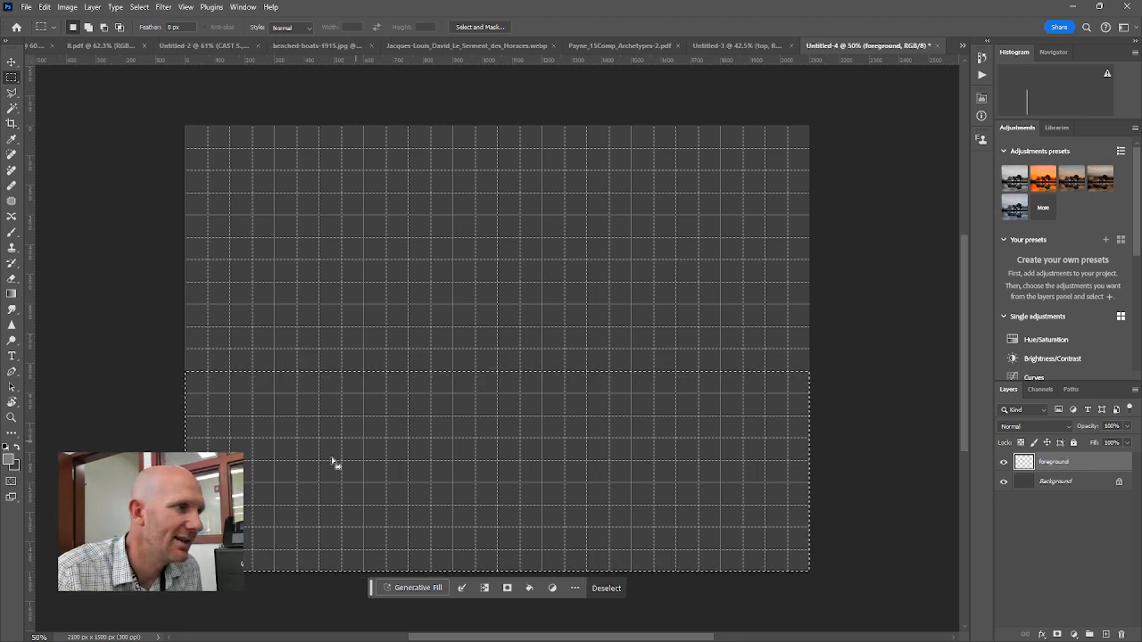
{"action": "key", "text": "alt+BackSpace"}
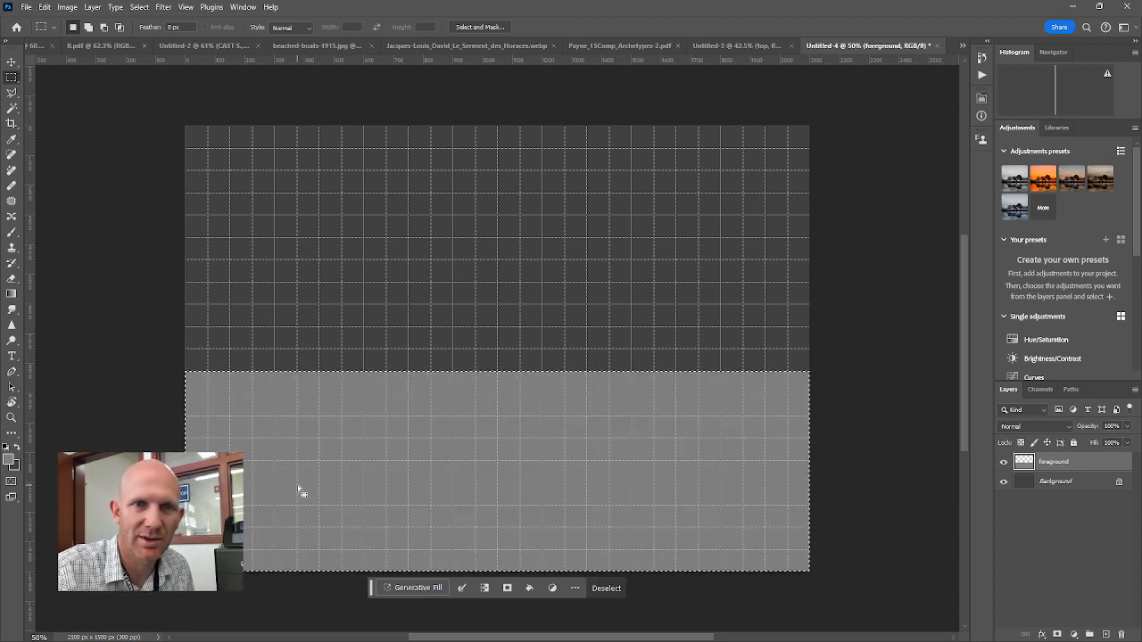
{"action": "key", "text": "ctrl+d"}
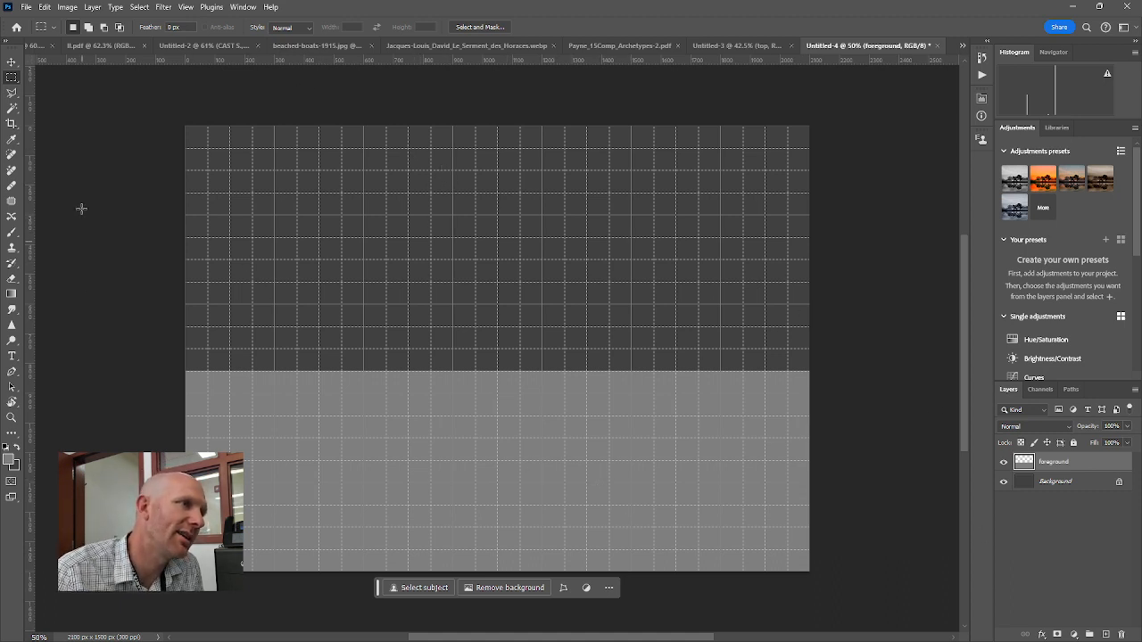
Marquee-select a full-width horizontal band that slightly overlaps the upper edge of the medium grey foreground area.
{"action": "left_click_drag", "start_coordinate": [138, 284], "coordinate": [922, 388]}
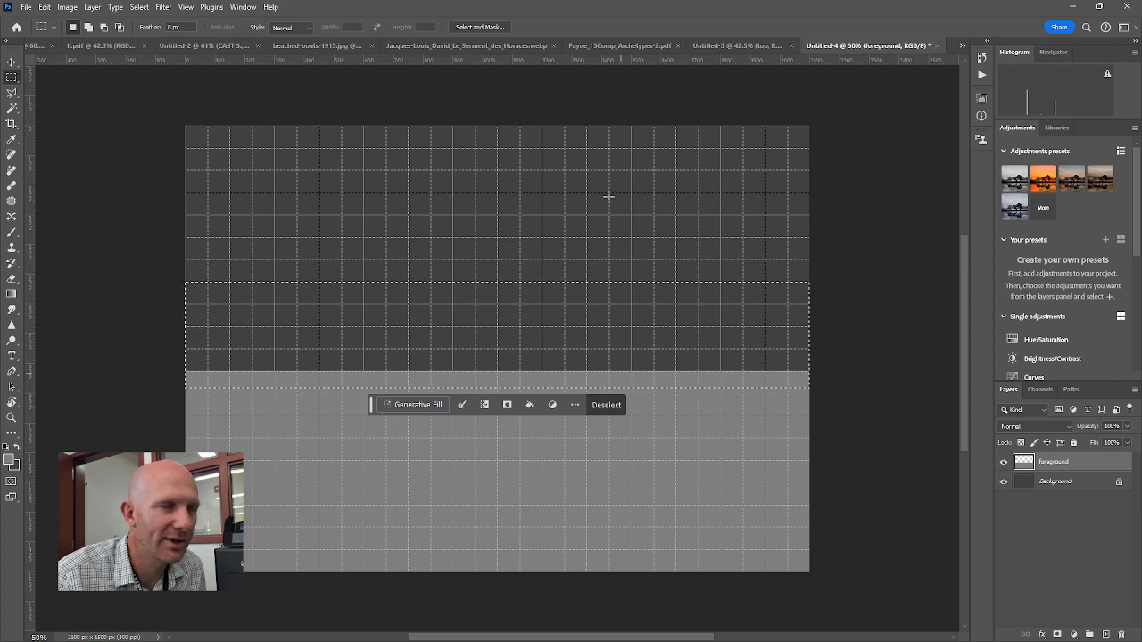
{"action": "left_click", "coordinate": [137, 8]}
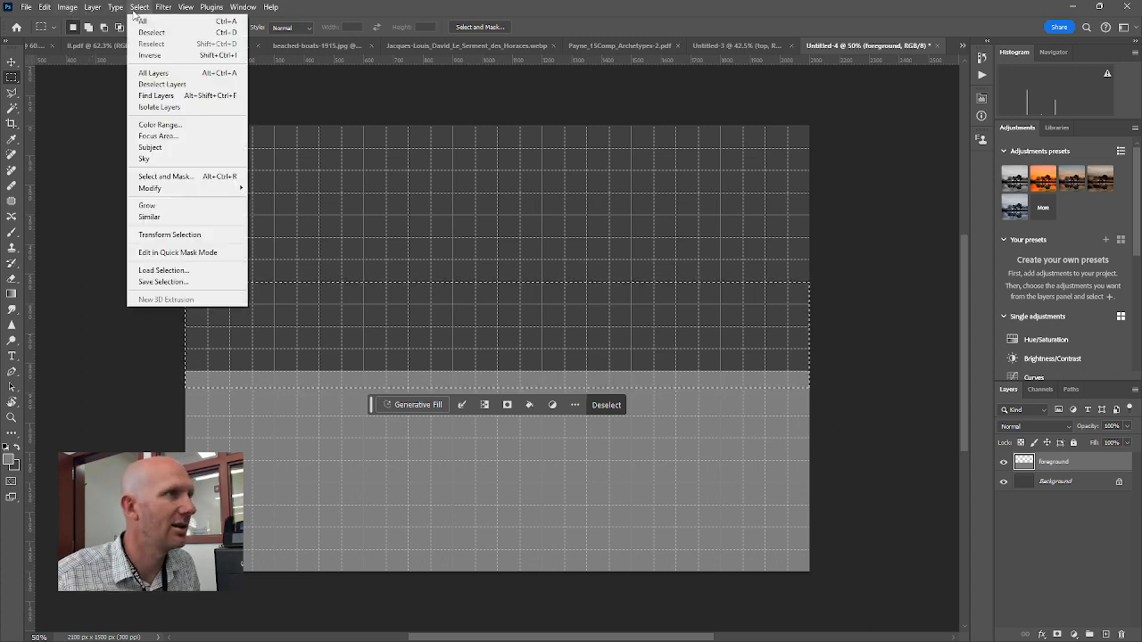
{"action": "mouse_move", "coordinate": [157, 191]}
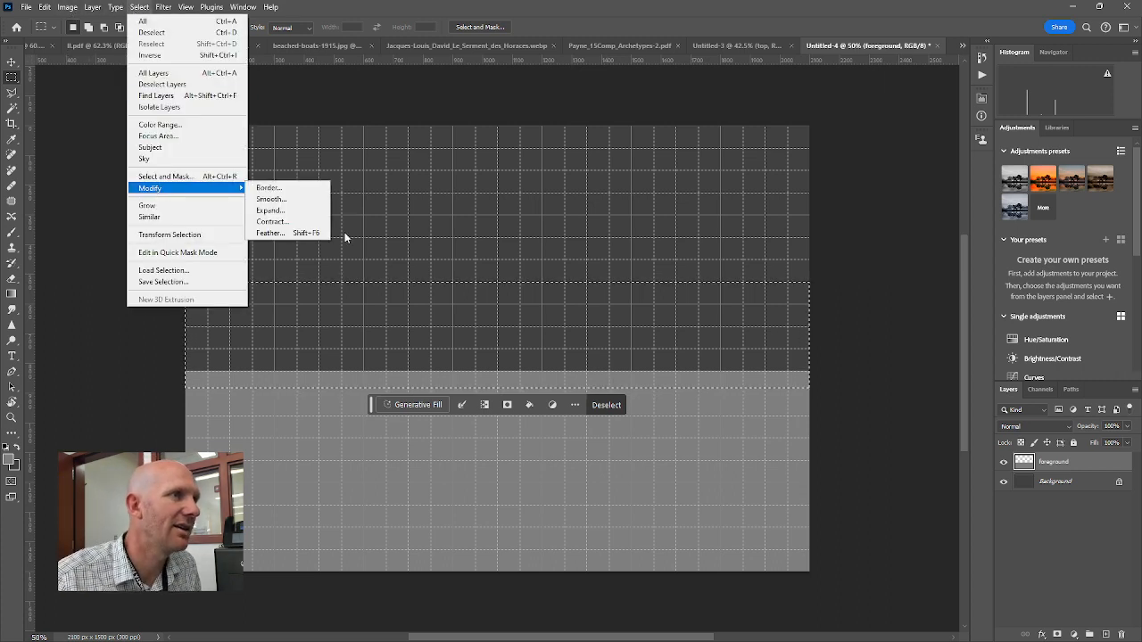
{"action": "left_click", "coordinate": [298, 233]}
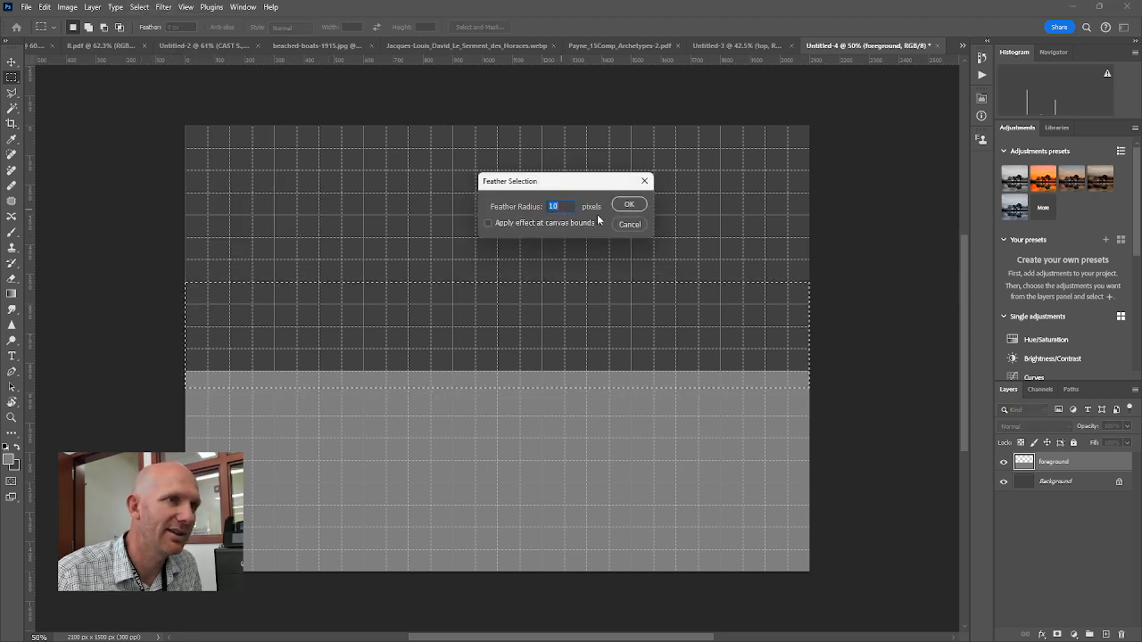
{"action": "left_click", "coordinate": [630, 225]}
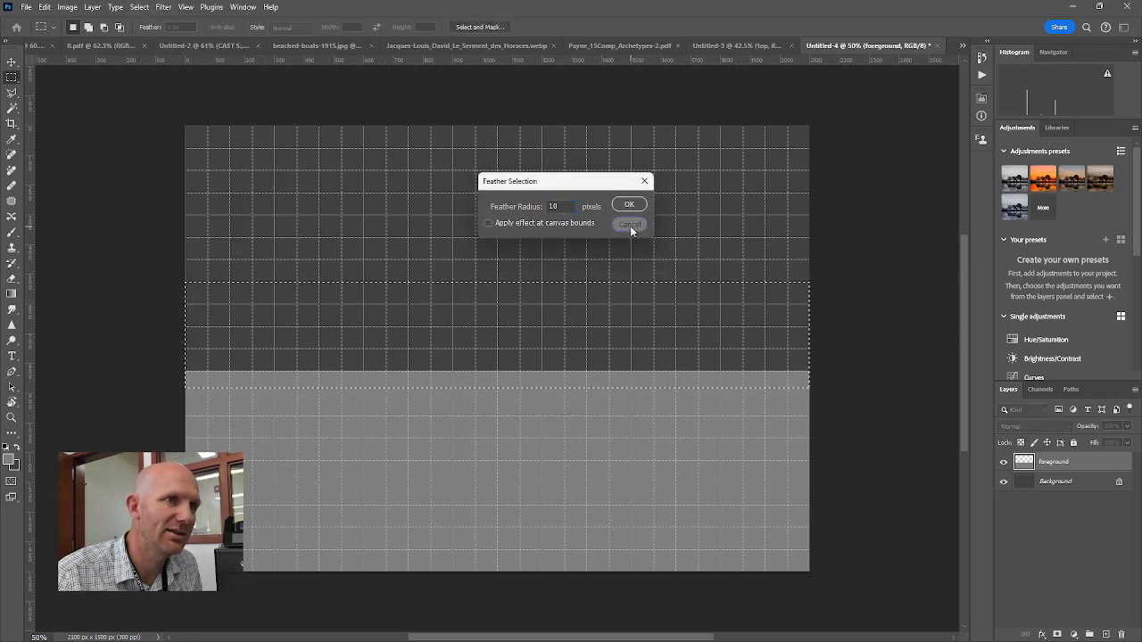
Feather the band selection by 10 pixels, delete the foreground's upper edge inside it to soften the horizon, and deselect.
{"action": "left_click", "coordinate": [137, 6]}
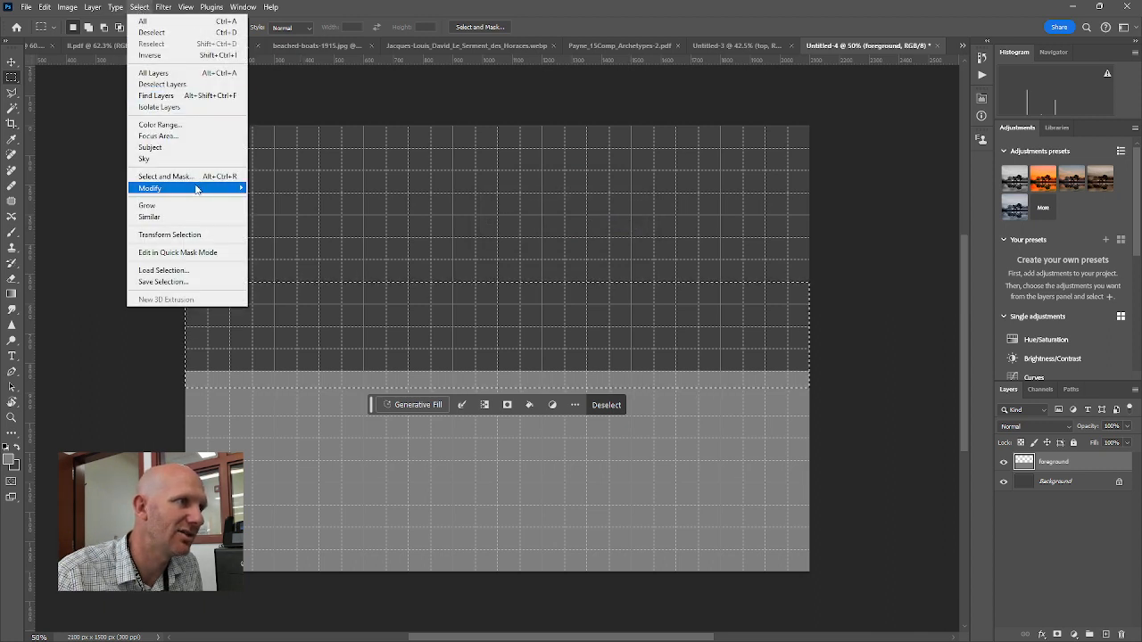
{"action": "mouse_move", "coordinate": [196, 189]}
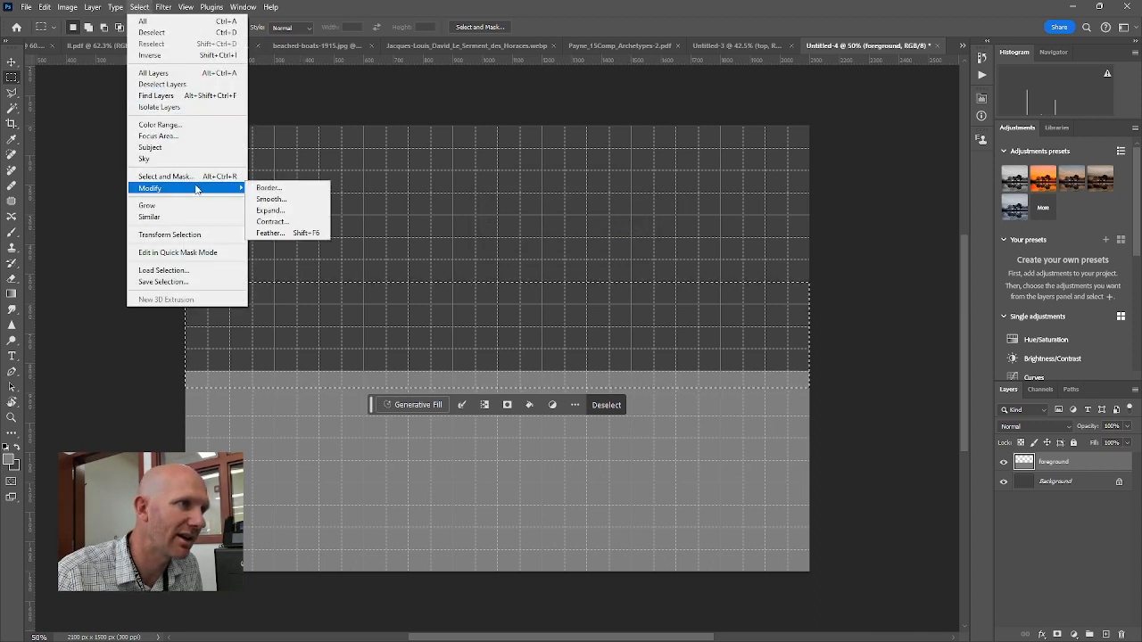
{"action": "left_click", "coordinate": [317, 237]}
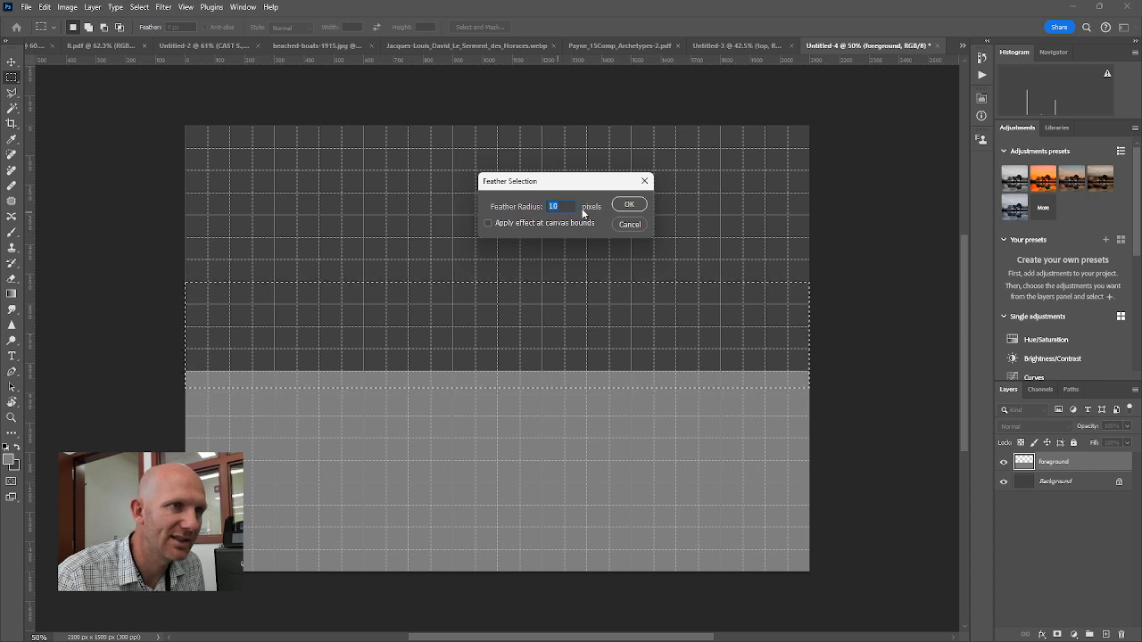
{"action": "left_click", "coordinate": [629, 204]}
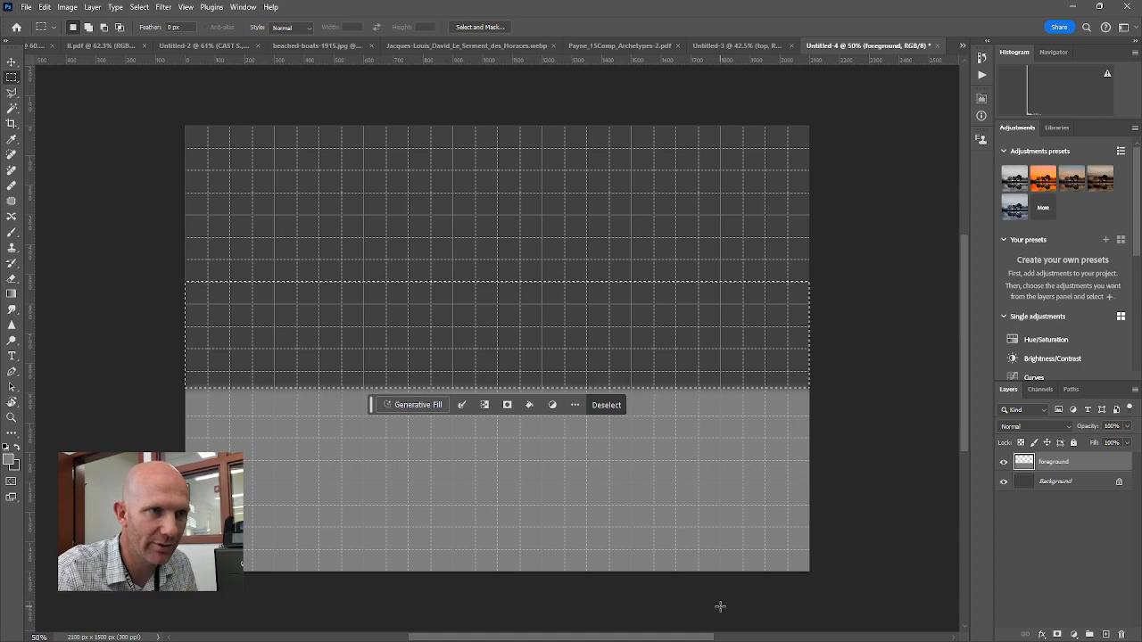
{"action": "key", "text": "ctrl+d"}
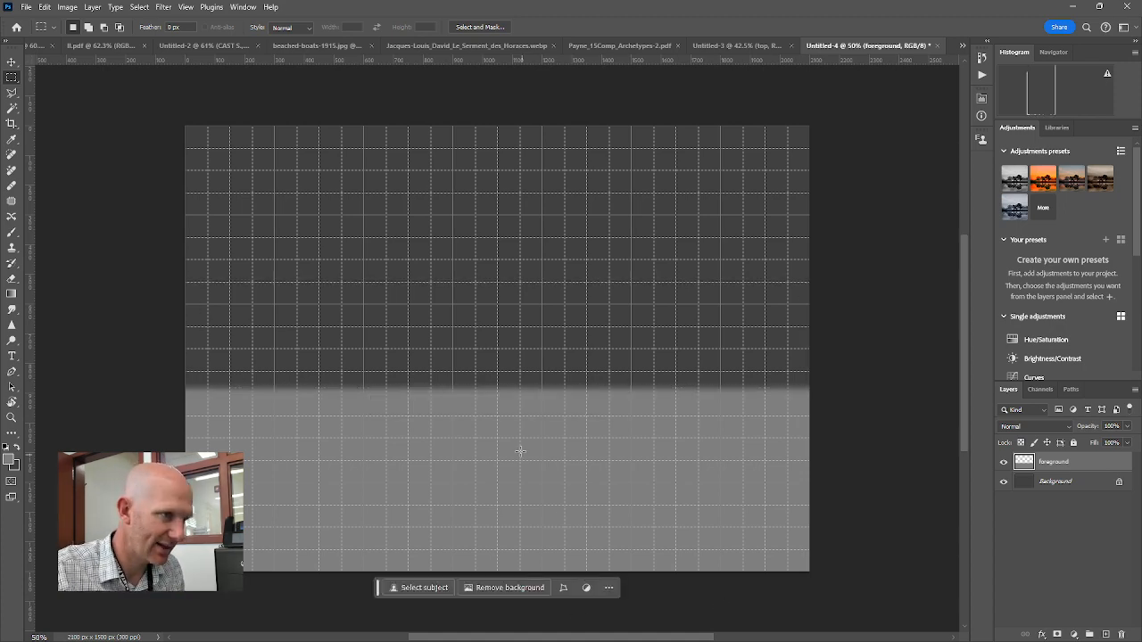
Examine the softened horizon edge up close without the grid, and show the grid again.
{"action": "scroll", "coordinate": [500, 401], "scroll_direction": "up", "scroll_amount": 5}
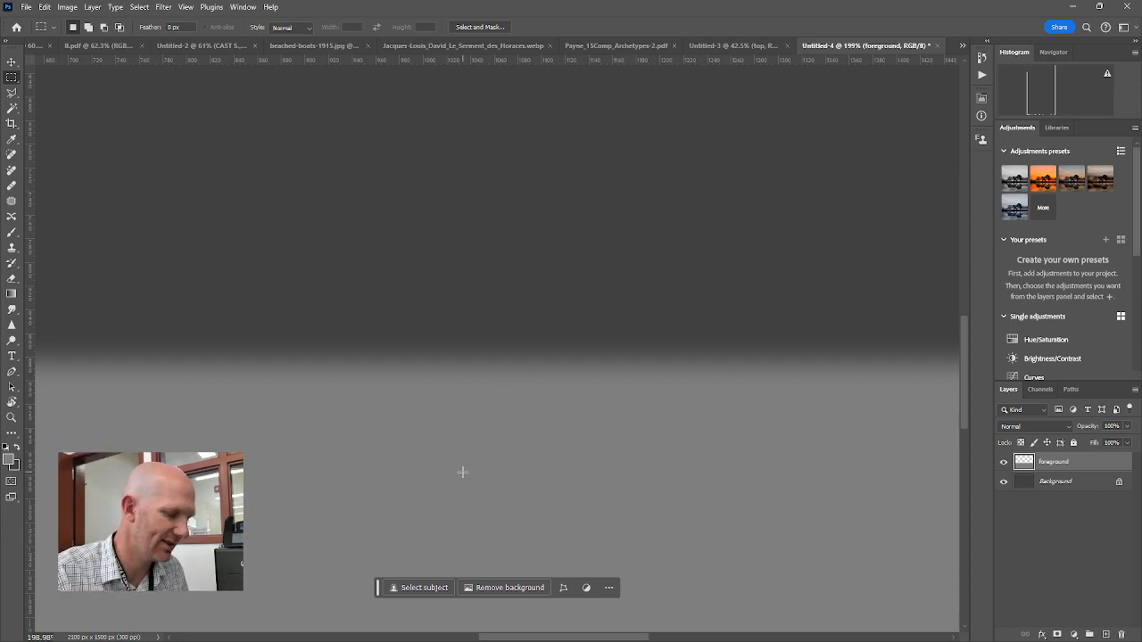
{"action": "key", "text": "ctrl+apostrophe"}
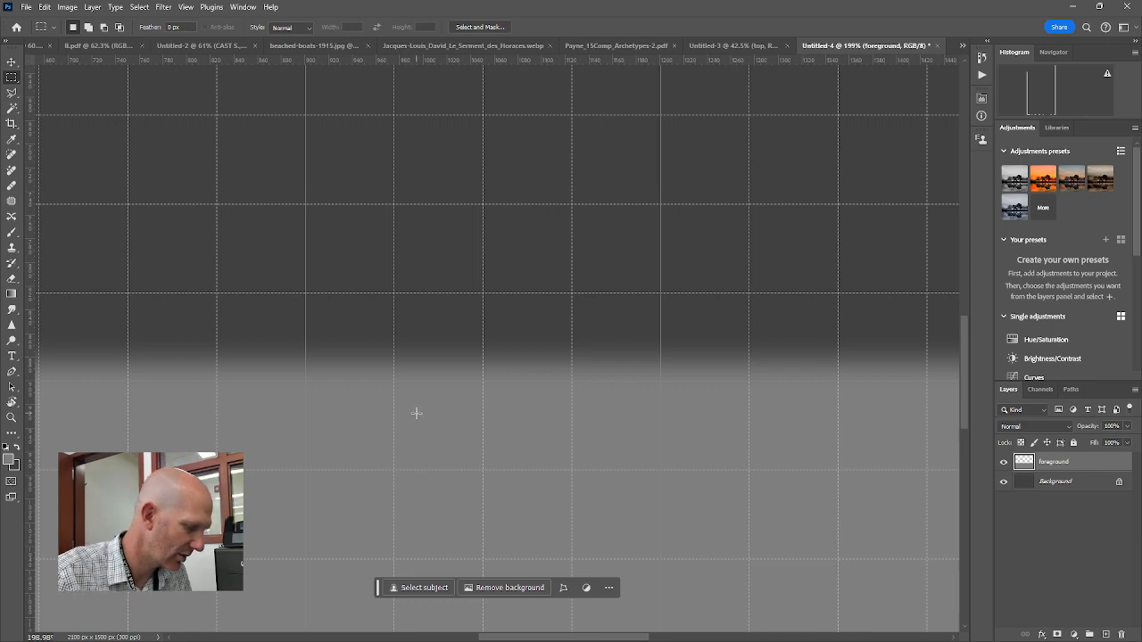
{"action": "scroll", "coordinate": [415, 410], "scroll_direction": "down", "scroll_amount": 10}
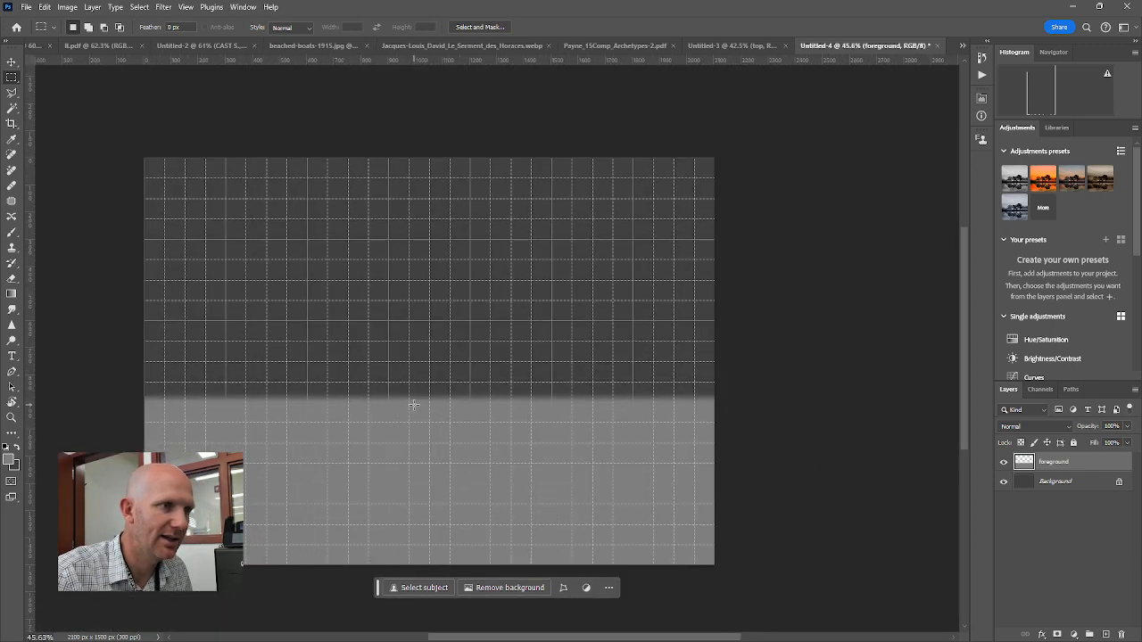
{"action": "scroll", "coordinate": [414, 405], "scroll_direction": "up", "scroll_amount": 1}
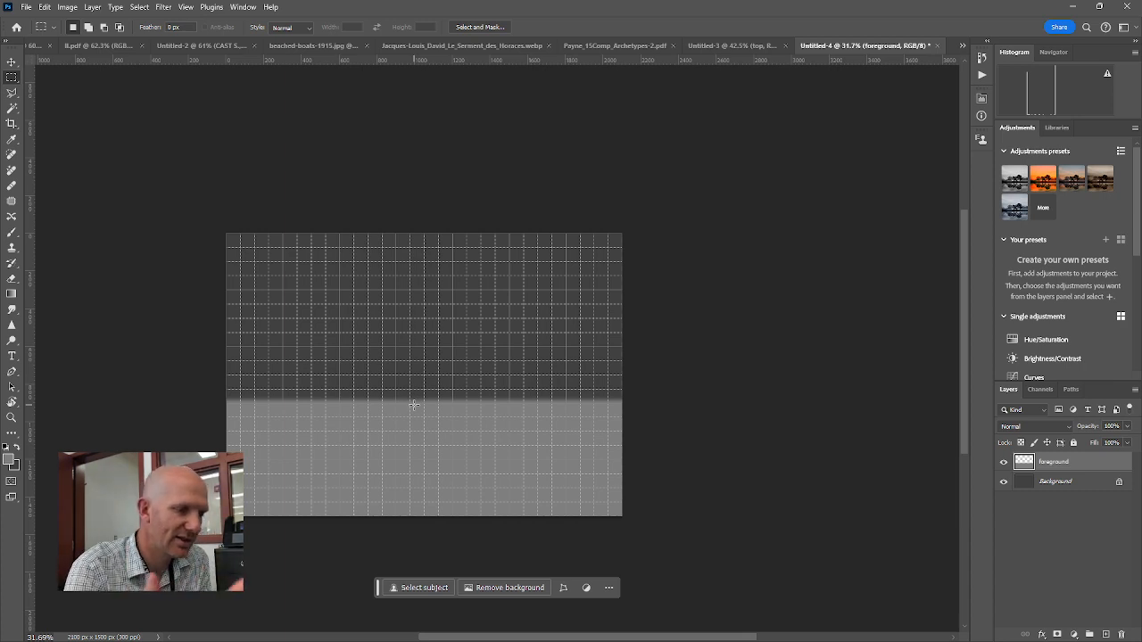
Add a new layer above the foreground layer and name it cube.
{"action": "left_click", "coordinate": [13, 93]}
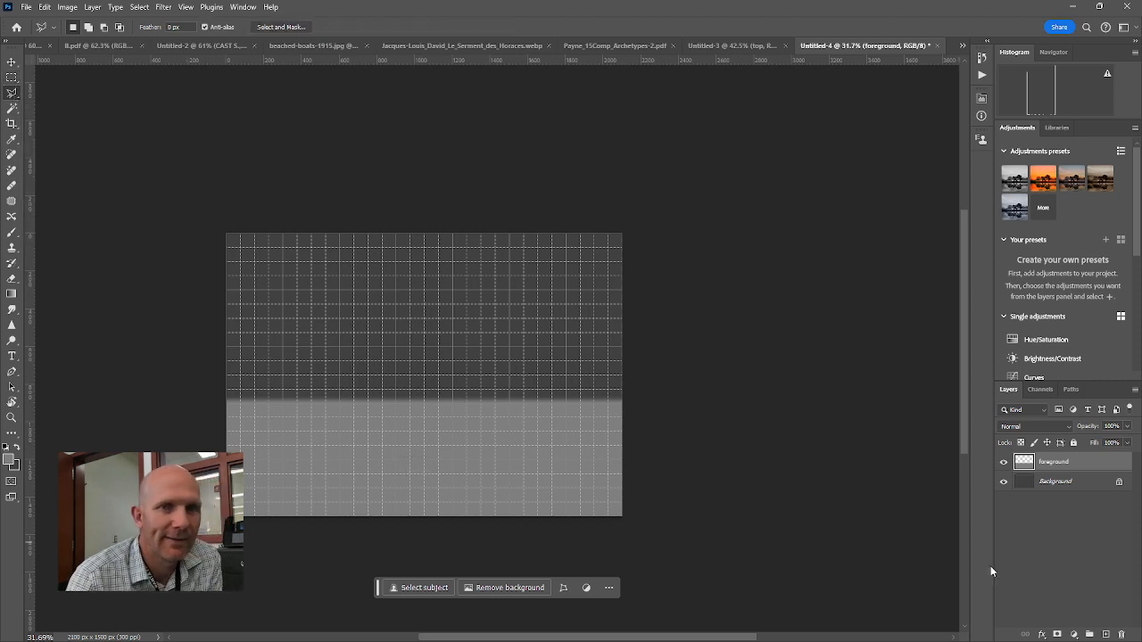
{"action": "left_click", "coordinate": [1105, 635]}
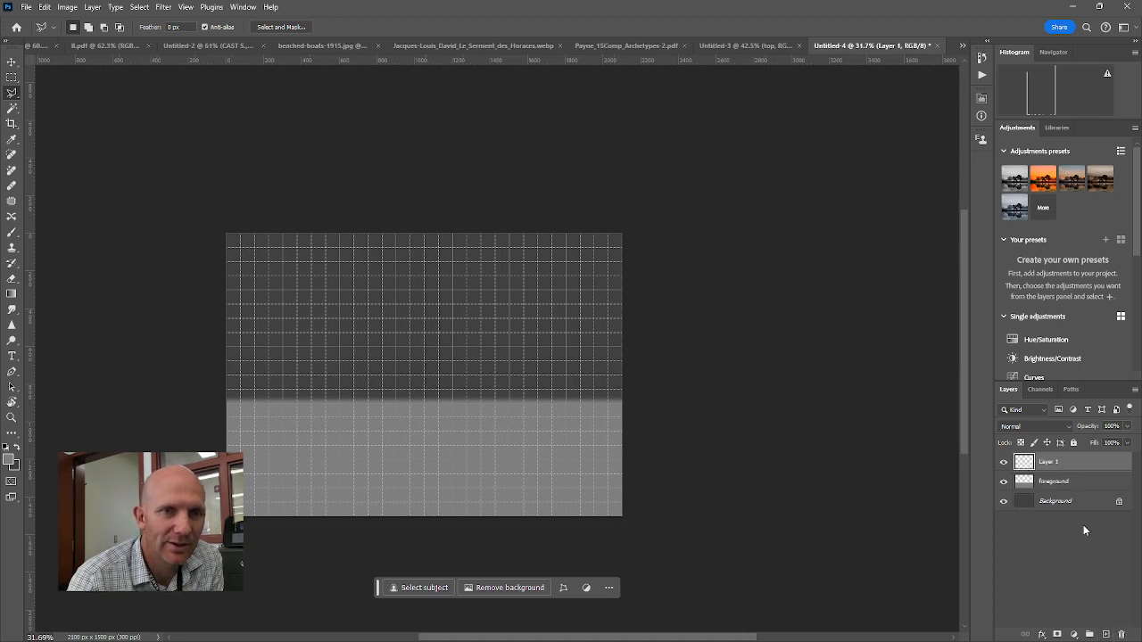
{"action": "key", "text": "t"}
{"action": "key", "text": "o"}
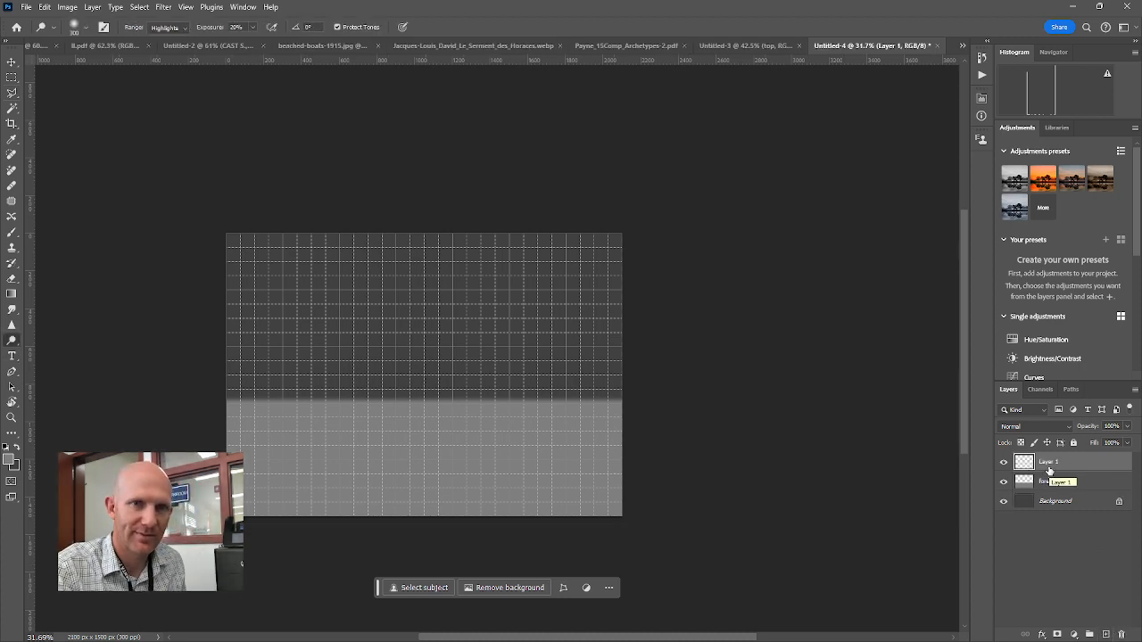
{"action": "double_click", "coordinate": [1048, 461]}
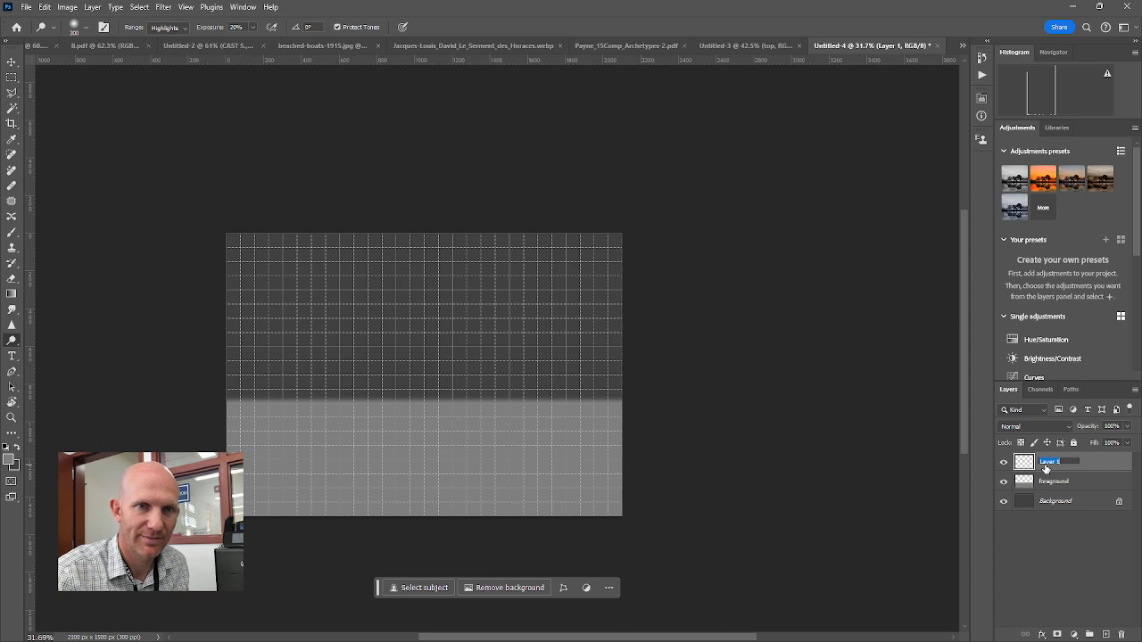
{"action": "type", "text": "top"}
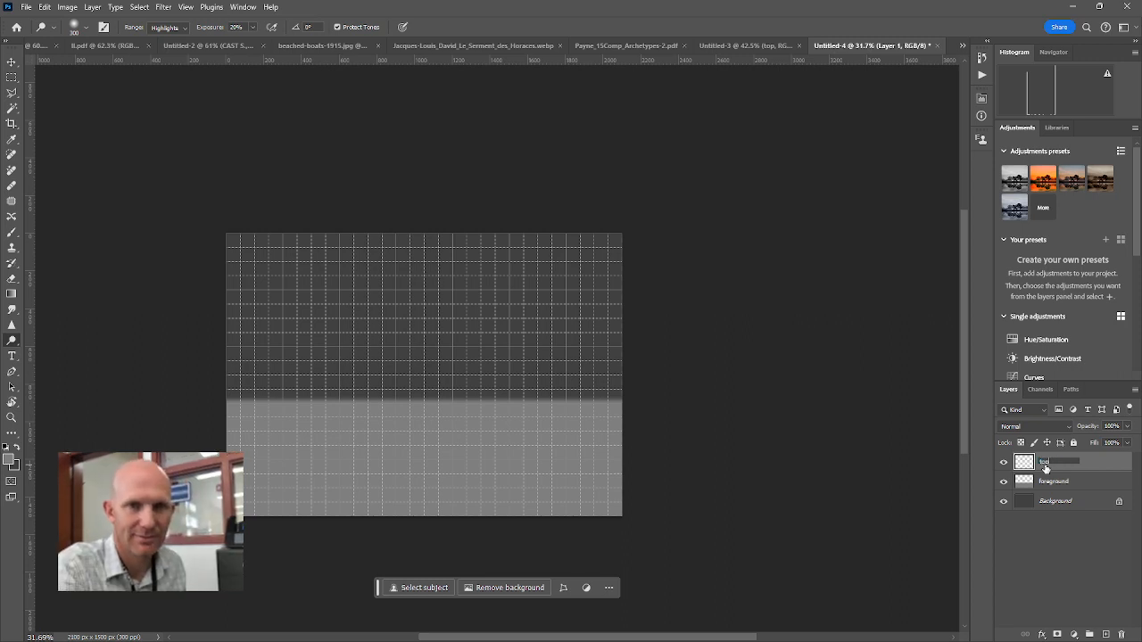
{"action": "type", "text": "cube"}
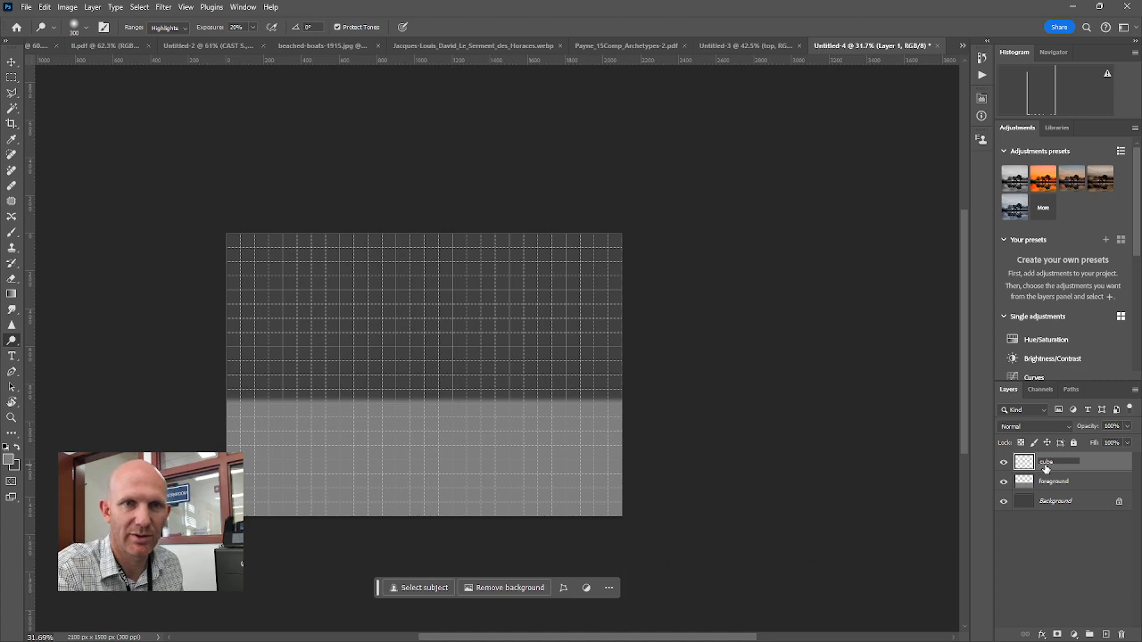
{"action": "key", "text": "Return"}
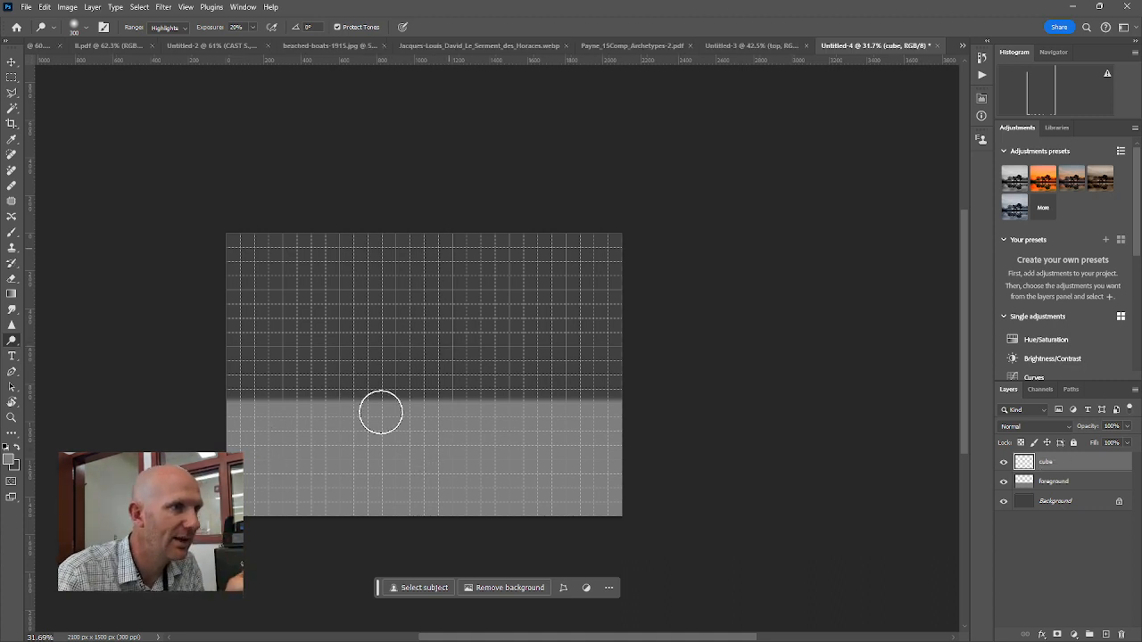
With snapping to the grid on, draw a Polygonal Lasso diamond 10 grid squares wide and 4 high just above the horizon.
{"action": "left_click", "coordinate": [13, 93]}
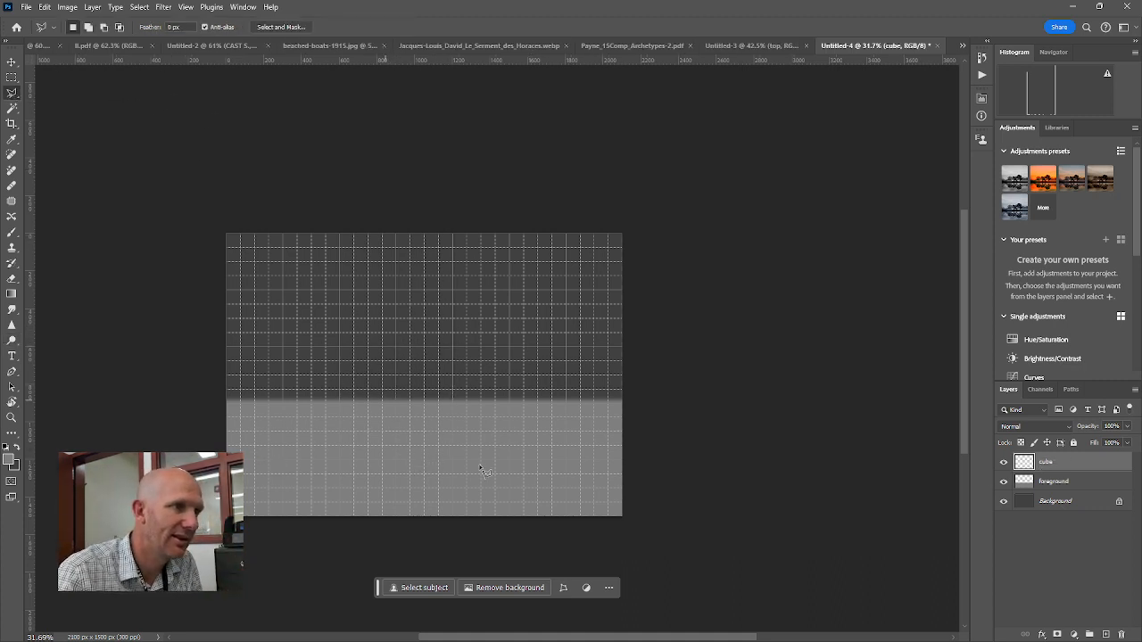
{"action": "scroll", "coordinate": [418, 403], "scroll_direction": "up", "scroll_amount": 5}
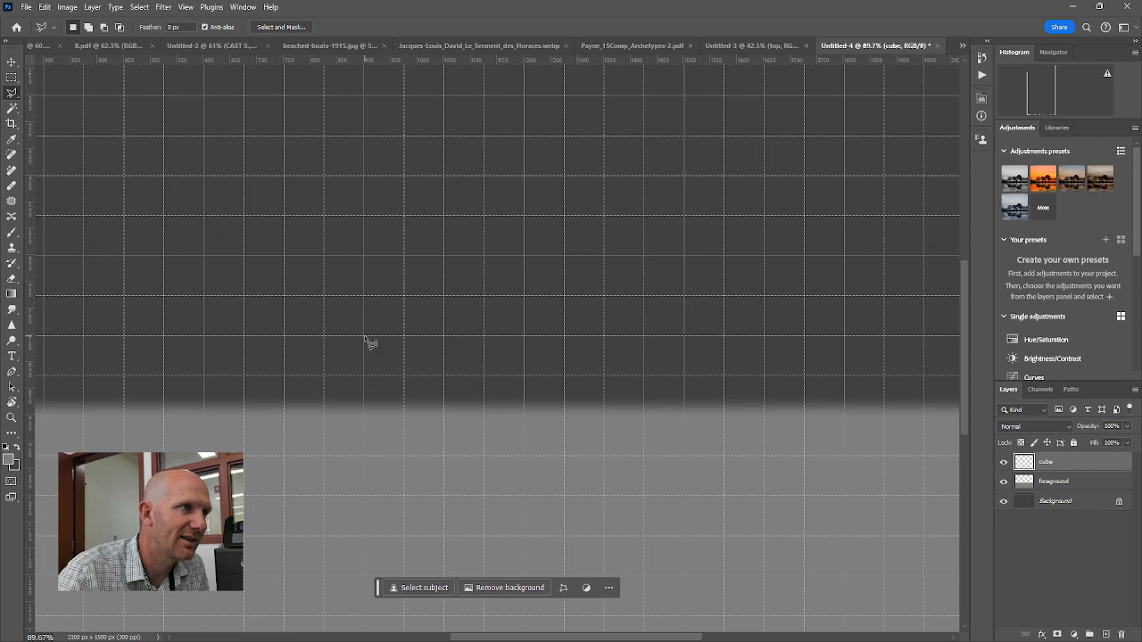
{"action": "left_click", "coordinate": [187, 7]}
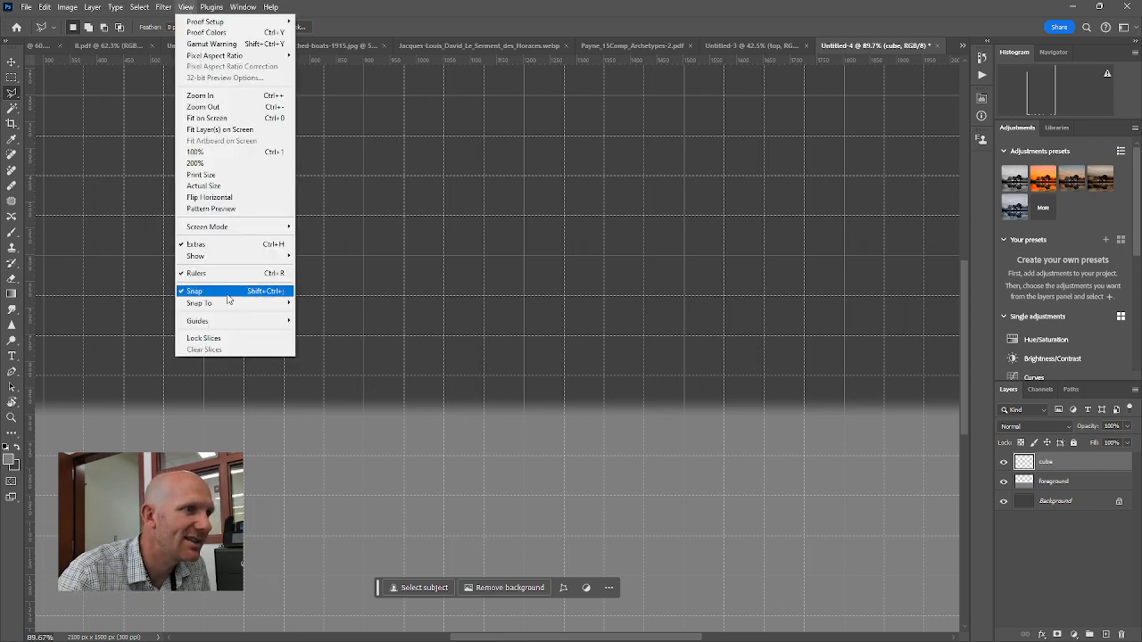
{"action": "mouse_move", "coordinate": [261, 305]}
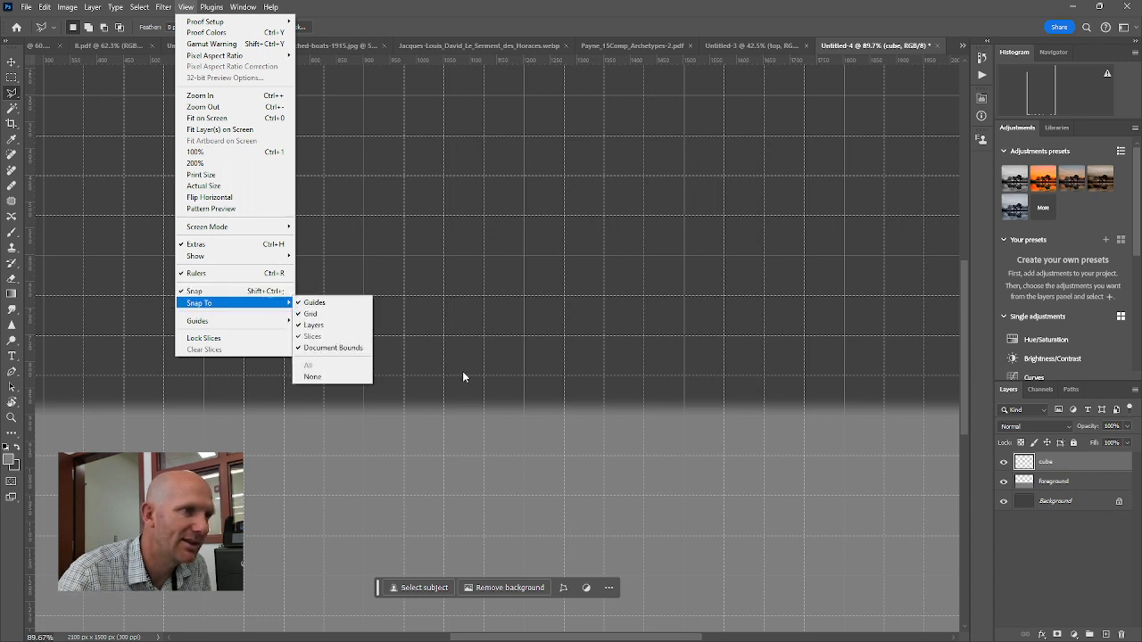
{"action": "left_click", "coordinate": [421, 360]}
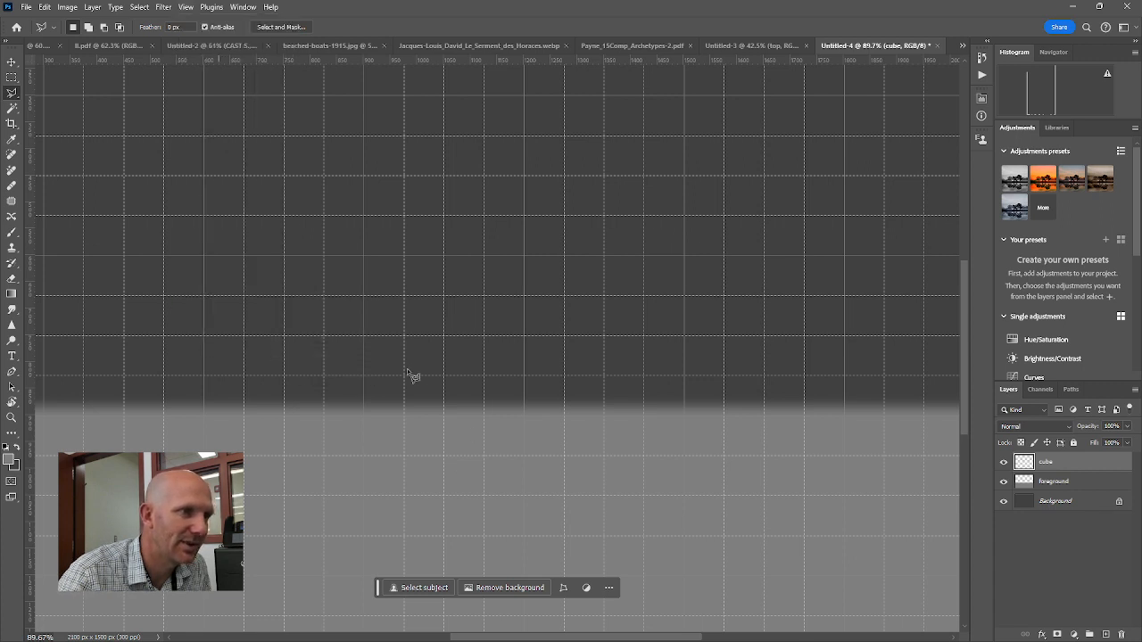
{"action": "left_click", "coordinate": [325, 375]}
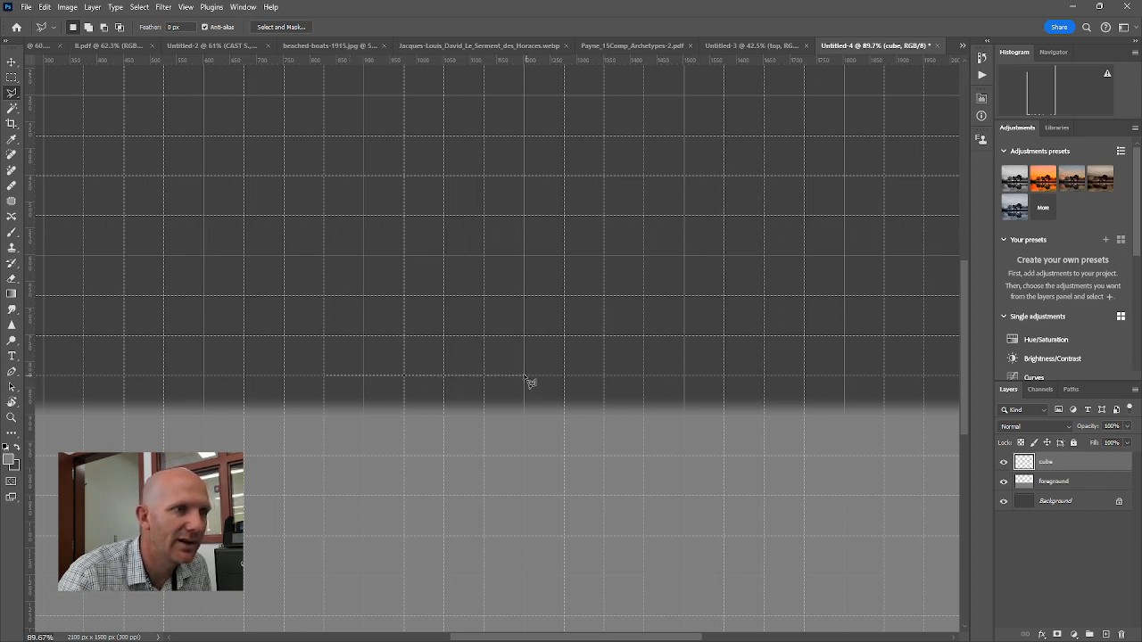
{"action": "left_click", "coordinate": [524, 296]}
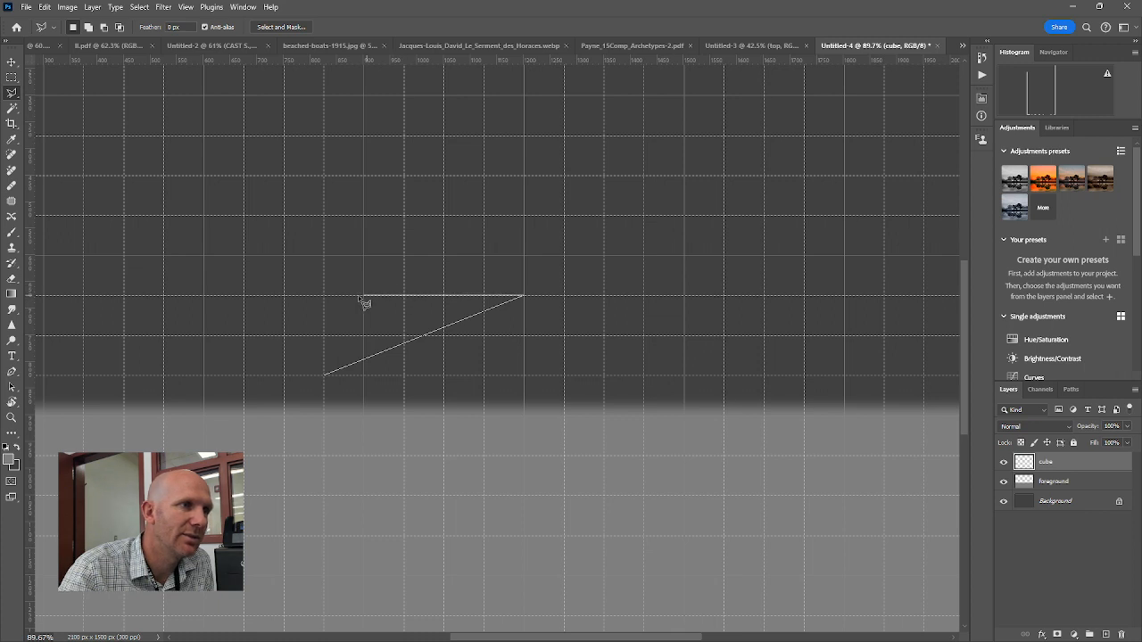
{"action": "left_click", "coordinate": [324, 296]}
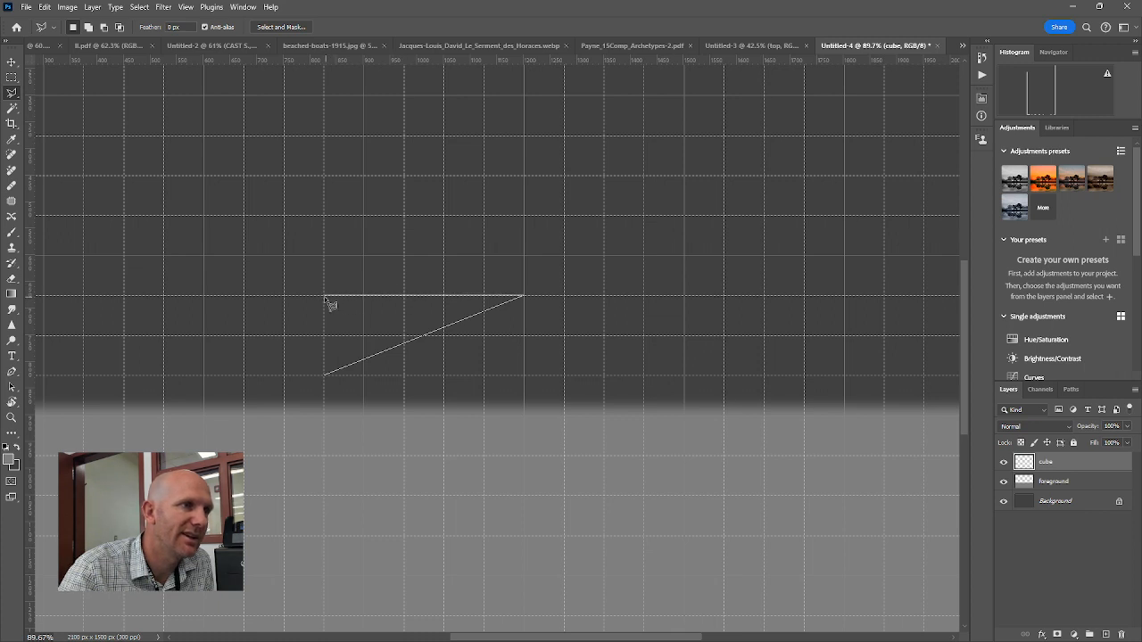
{"action": "left_click", "coordinate": [325, 217]}
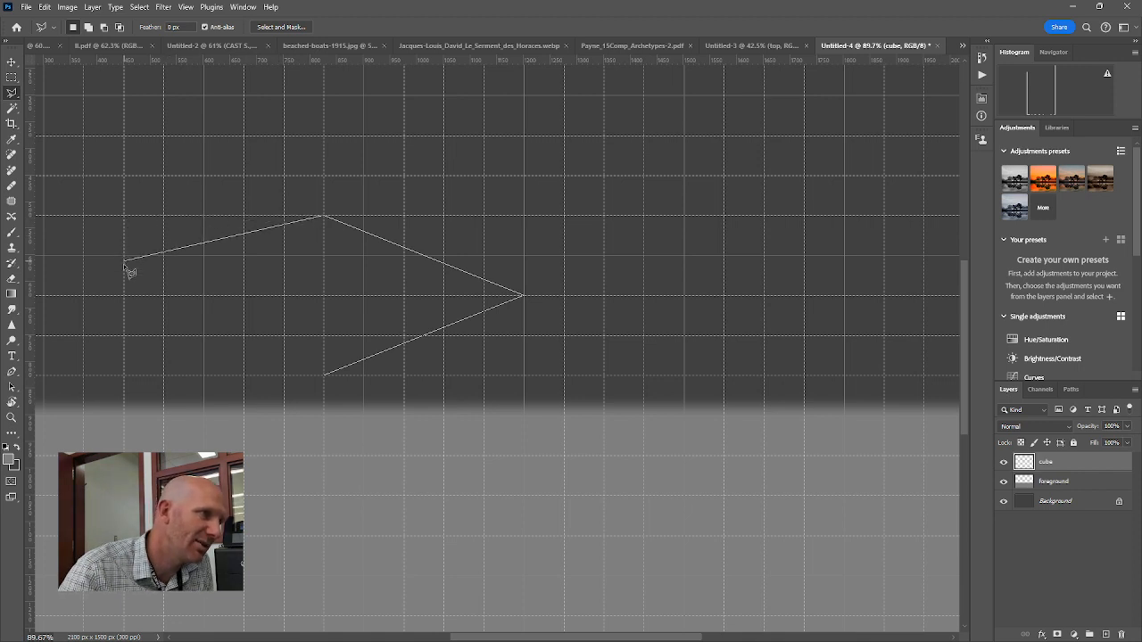
{"action": "left_click", "coordinate": [125, 295]}
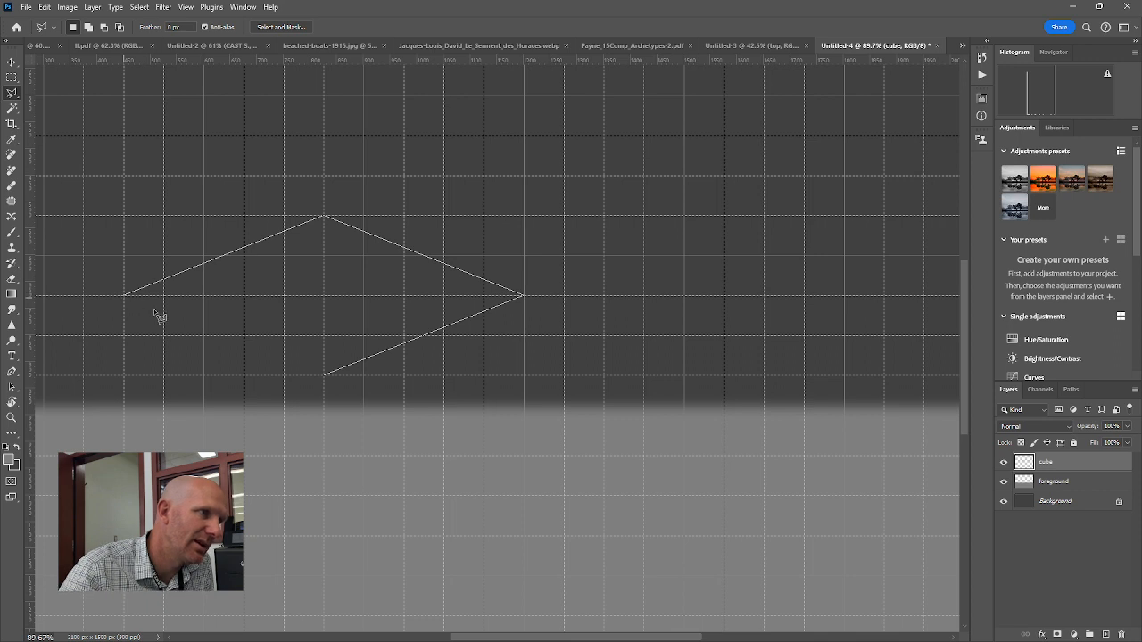
{"action": "left_click", "coordinate": [326, 377]}
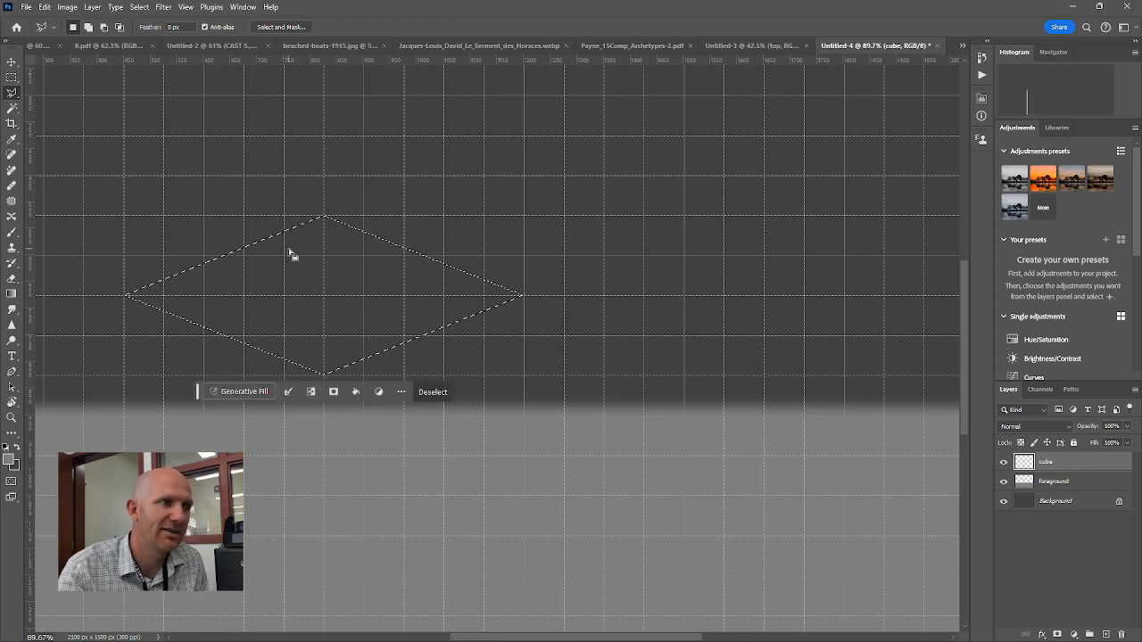
Fill the diamond selection with white (ffffff) on the cube layer and deselect.
{"action": "left_click", "coordinate": [11, 460]}
{"action": "left_click_drag", "start_coordinate": [513, 165], "coordinate": [470, 75]}
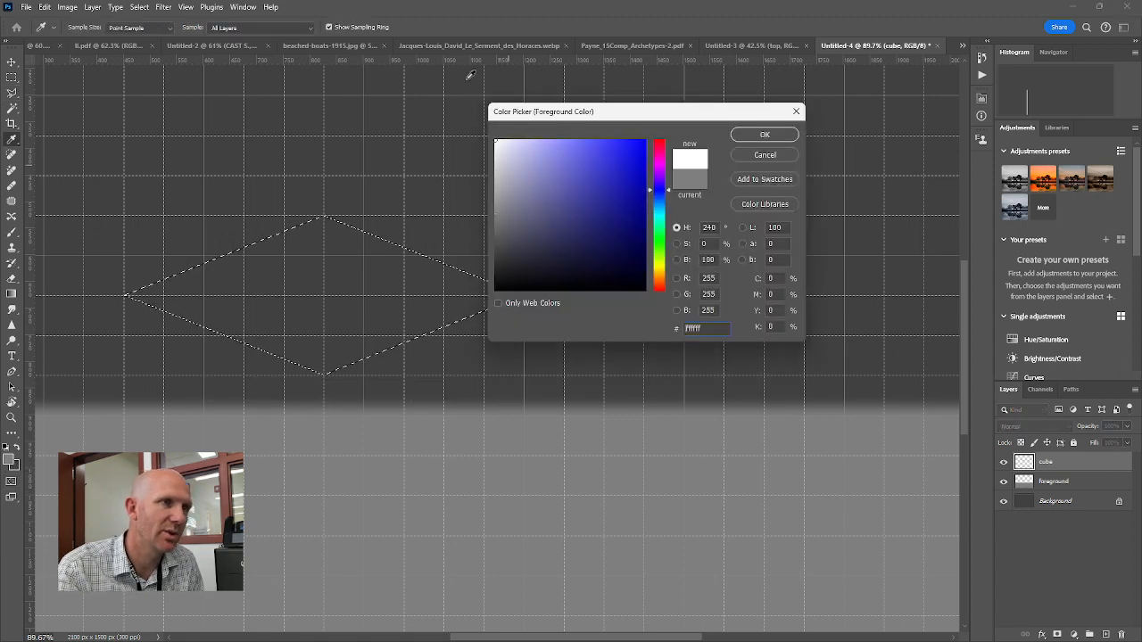
{"action": "left_click", "coordinate": [763, 135]}
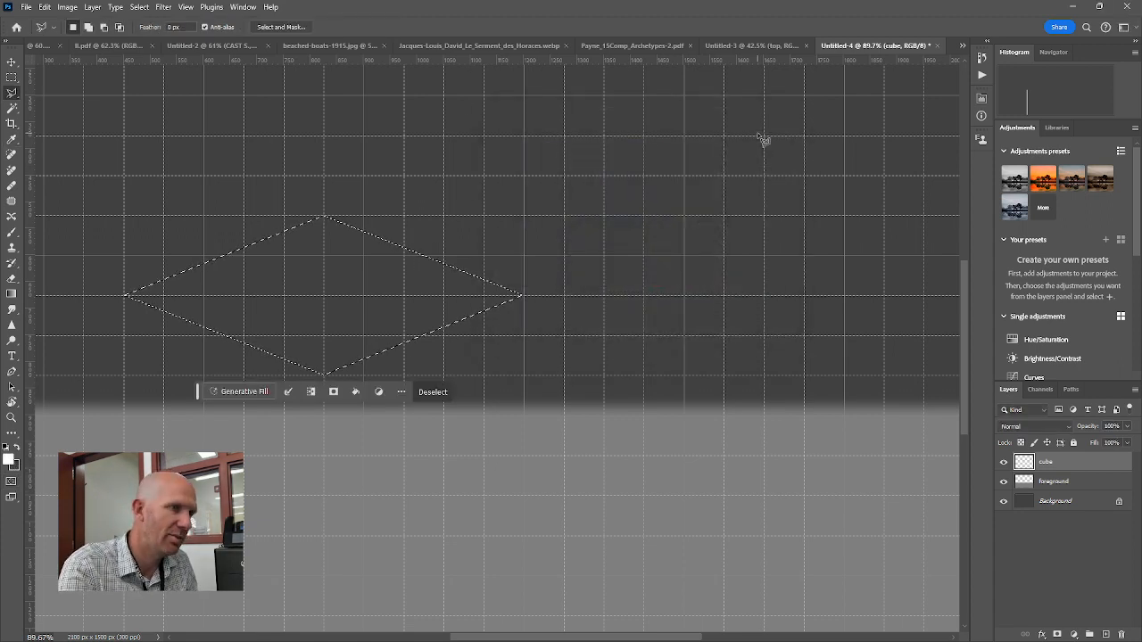
{"action": "key", "text": "alt+BackSpace"}
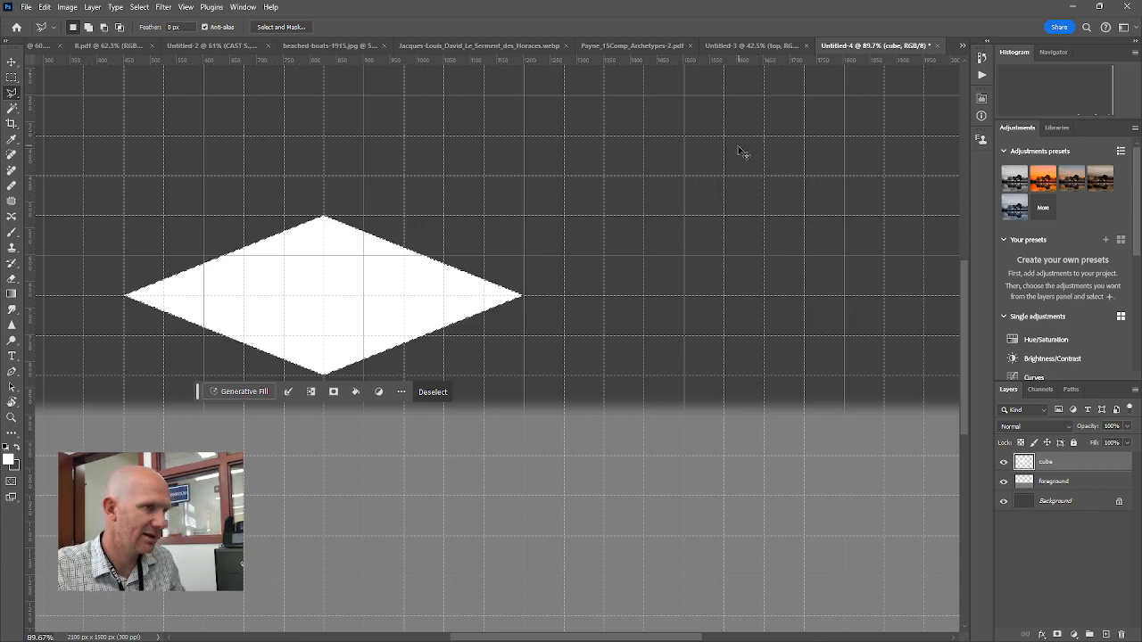
{"action": "key", "text": "ctrl+d"}
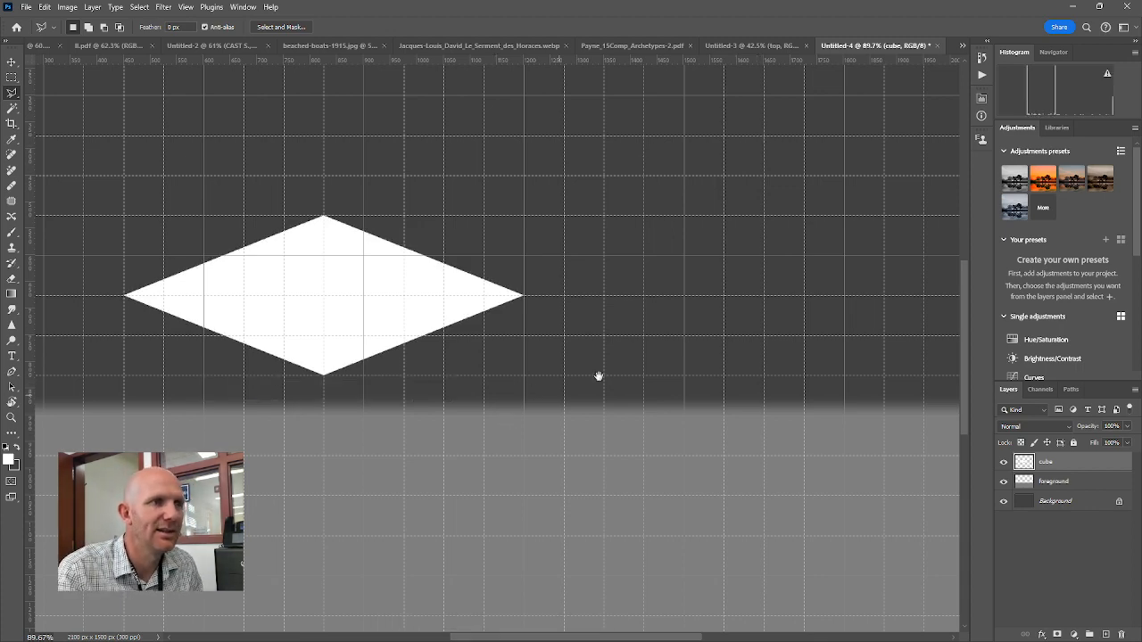
Outline the cube's right face with the Polygonal Lasso, following the diamond's lower-right edge, 5 grid squares wide with 6-square vertical sides.
{"action": "left_click_drag", "start_coordinate": [597, 376], "coordinate": [645, 338]}
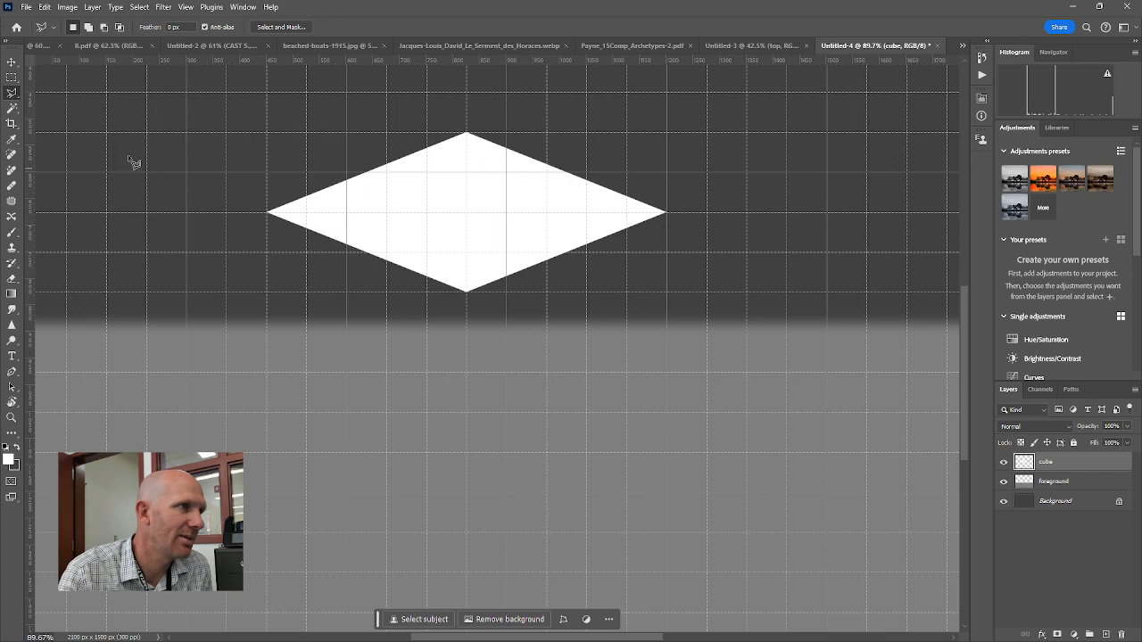
{"action": "left_click", "coordinate": [465, 292]}
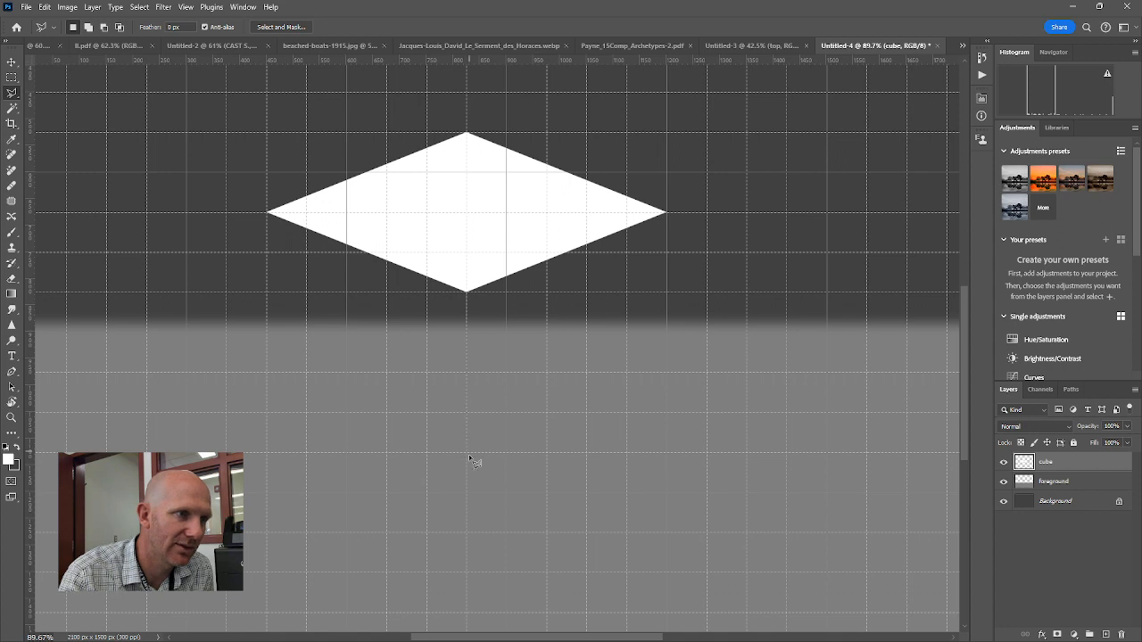
{"action": "left_click", "coordinate": [468, 532]}
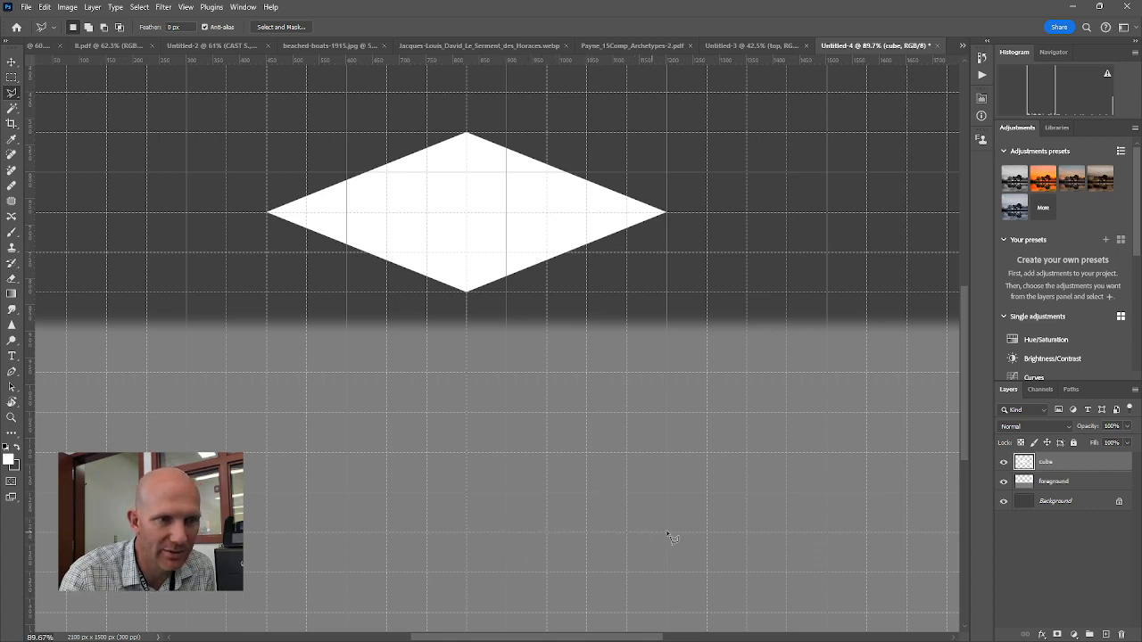
{"action": "left_click", "coordinate": [666, 454]}
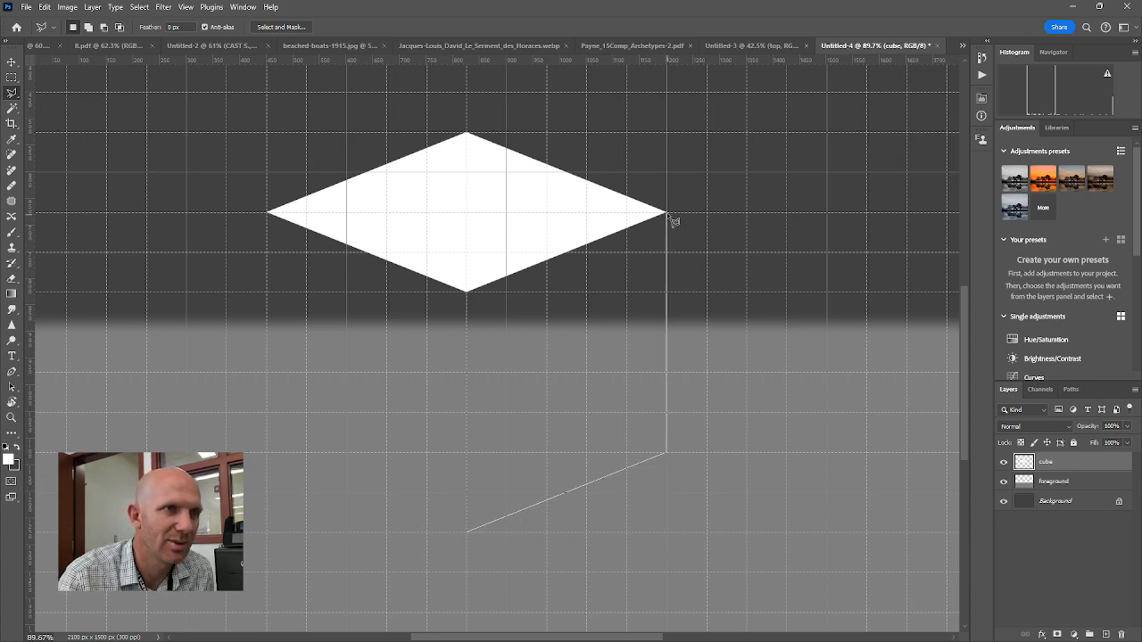
{"action": "left_click", "coordinate": [668, 214]}
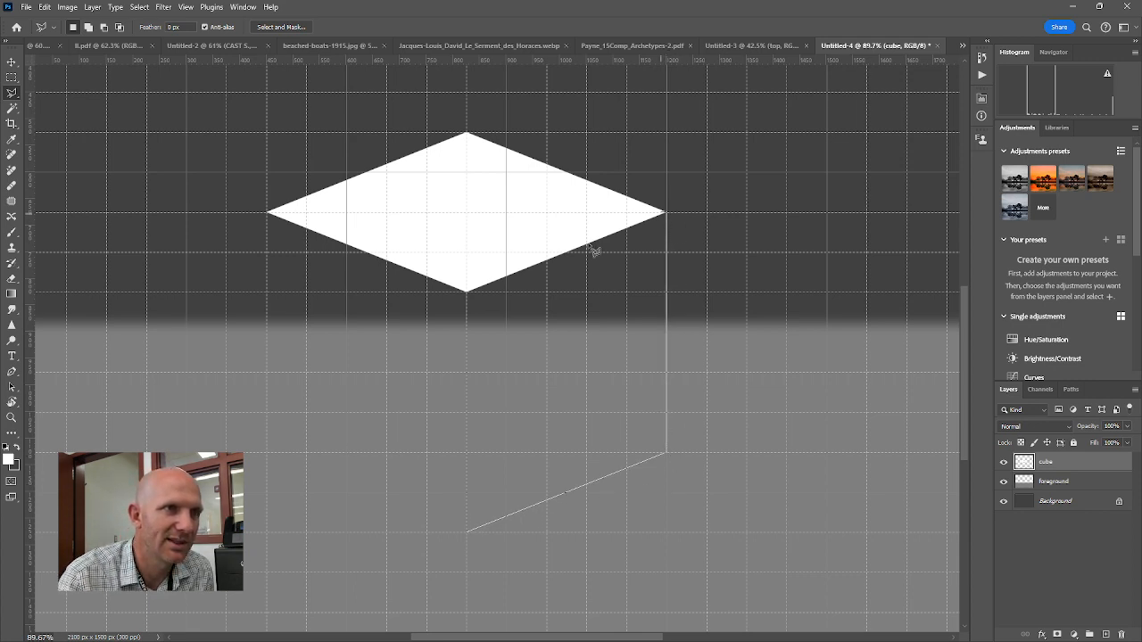
{"action": "double_click", "coordinate": [467, 294]}
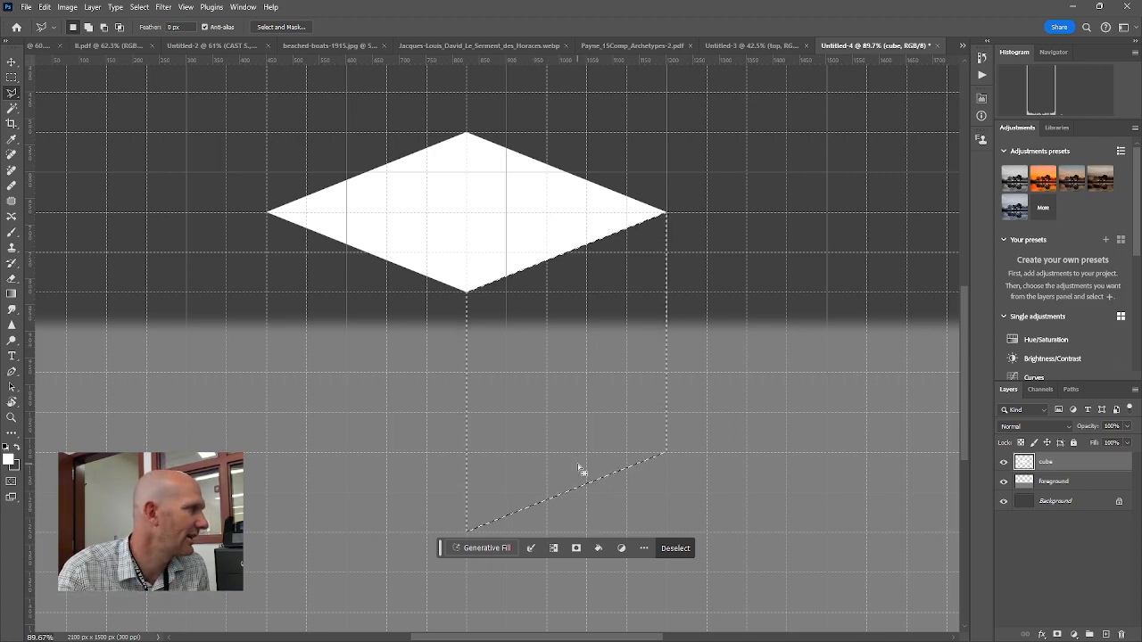
Fill the right-face selection with mid grey 7f7f7f on the cube layer.
{"action": "left_click", "coordinate": [9, 459]}
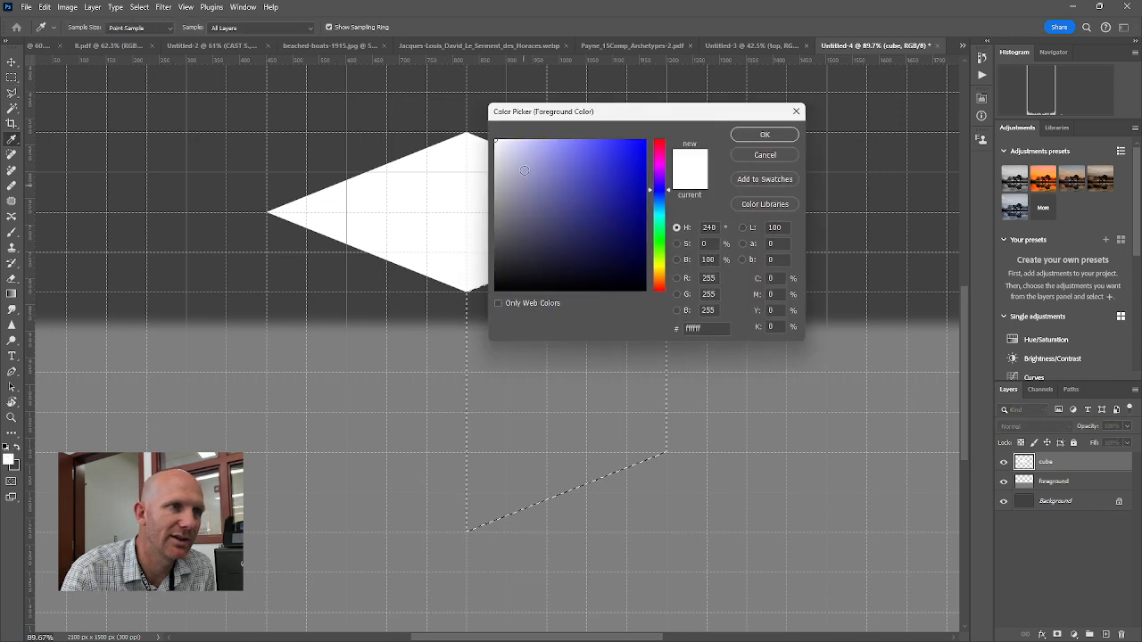
{"action": "mouse_move", "coordinate": [508, 194]}
{"action": "left_mouse_down"}
{"action": "mouse_move", "coordinate": [493, 233]}
{"action": "mouse_move", "coordinate": [496, 211]}
{"action": "left_mouse_up"}
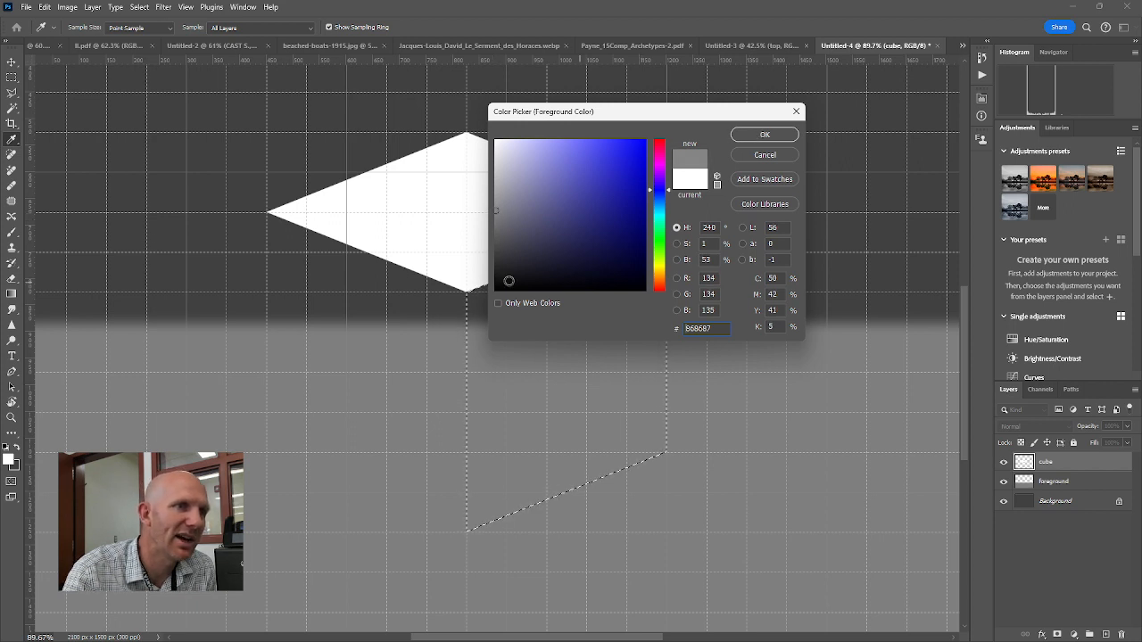
{"action": "left_click", "coordinate": [496, 215]}
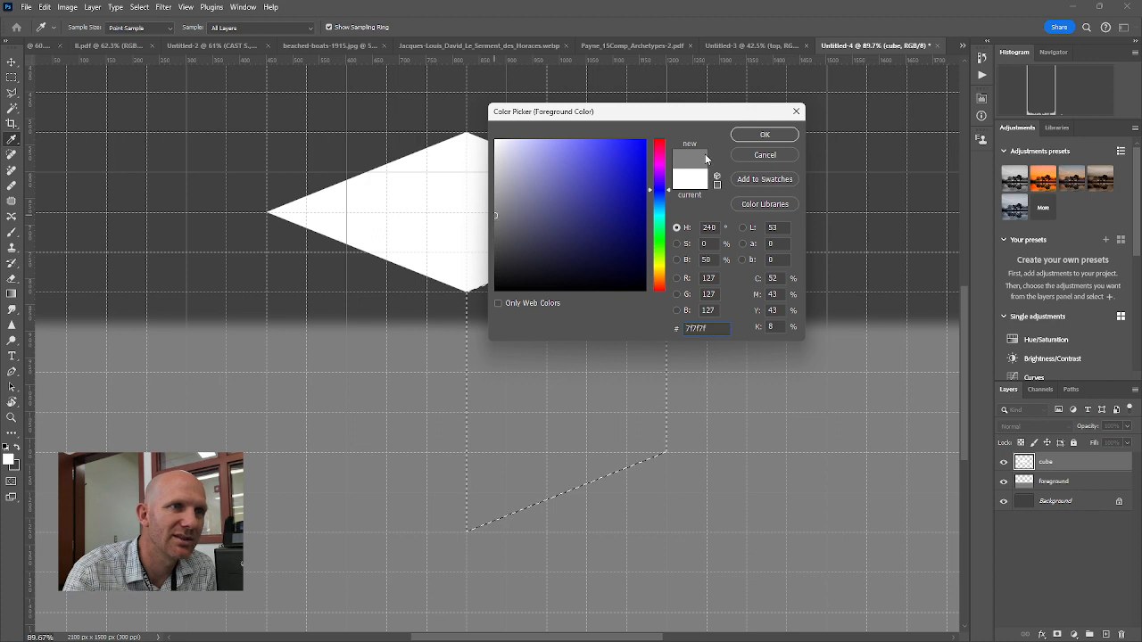
{"action": "left_click", "coordinate": [765, 135]}
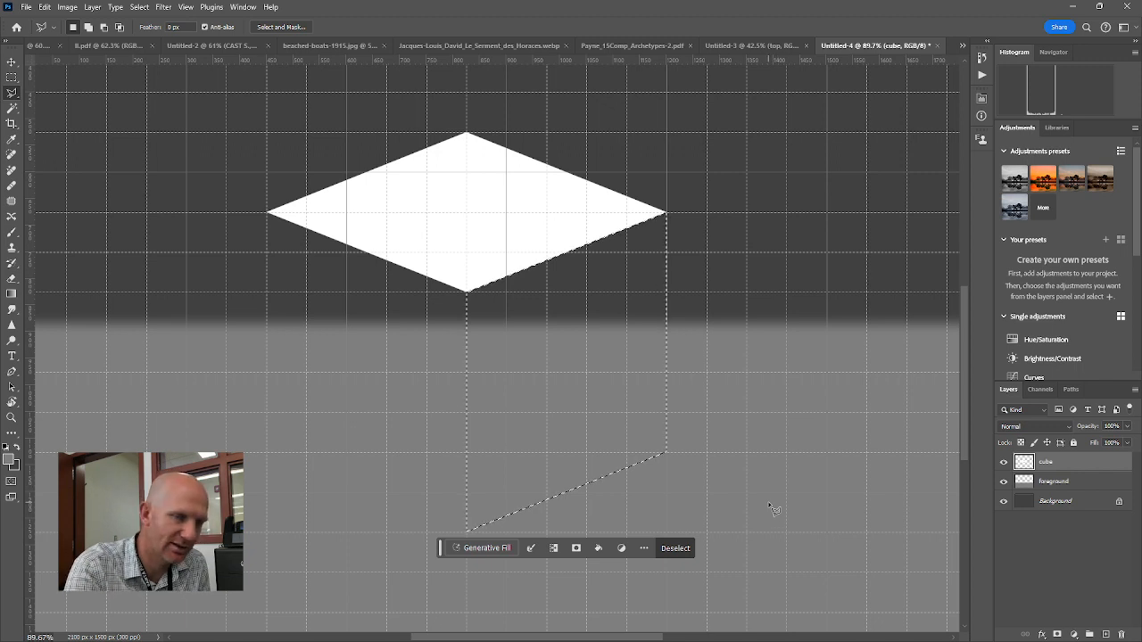
{"action": "key", "text": "alt+BackSpace"}
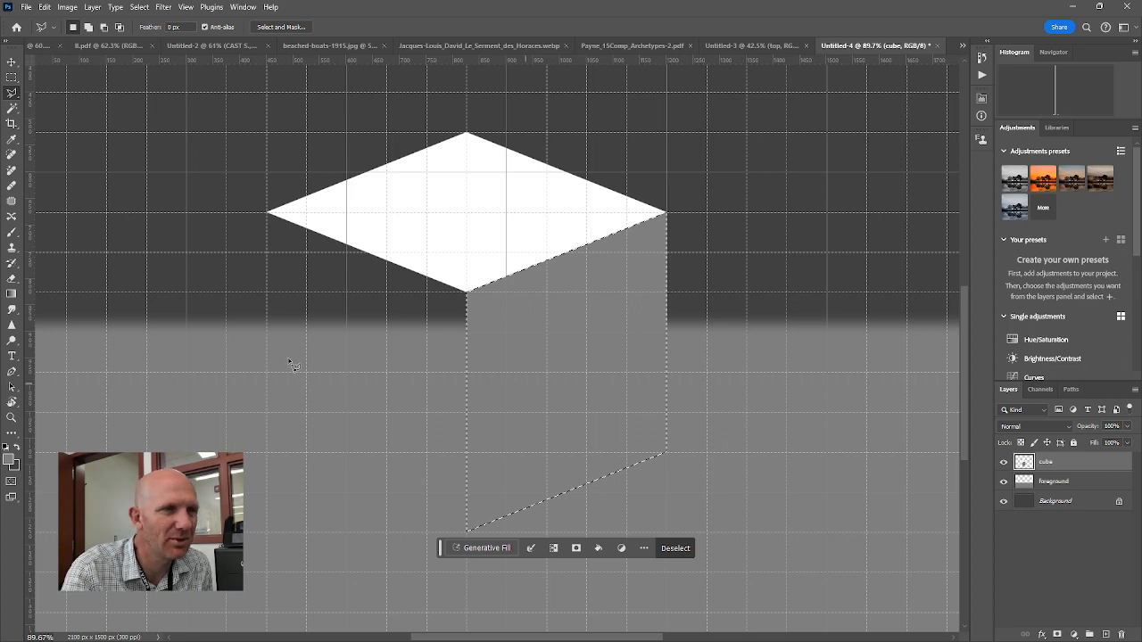
Fill the right-face selection with the darker grey 696969 on the cube layer and deselect.
{"action": "left_click", "coordinate": [9, 453]}
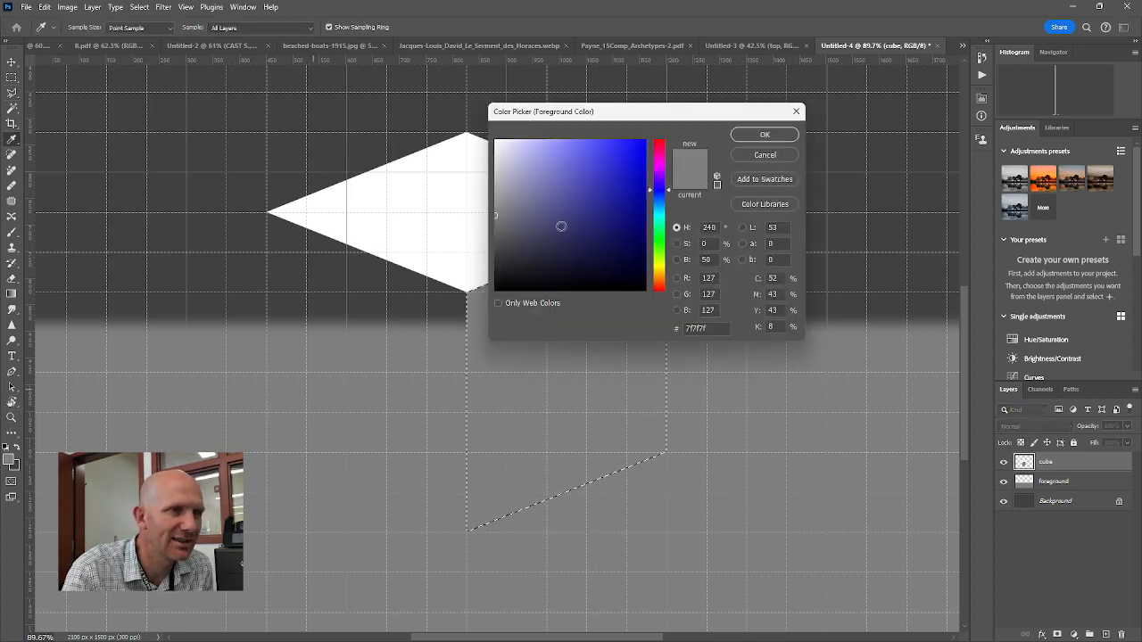
{"action": "left_click", "coordinate": [496, 223]}
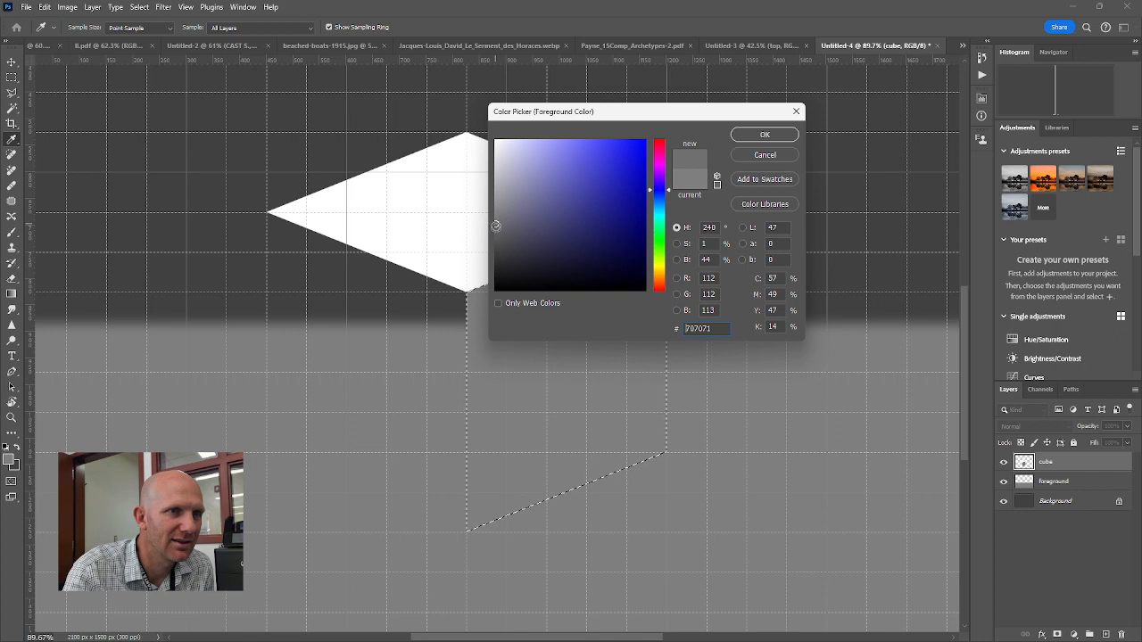
{"action": "left_click", "coordinate": [496, 228]}
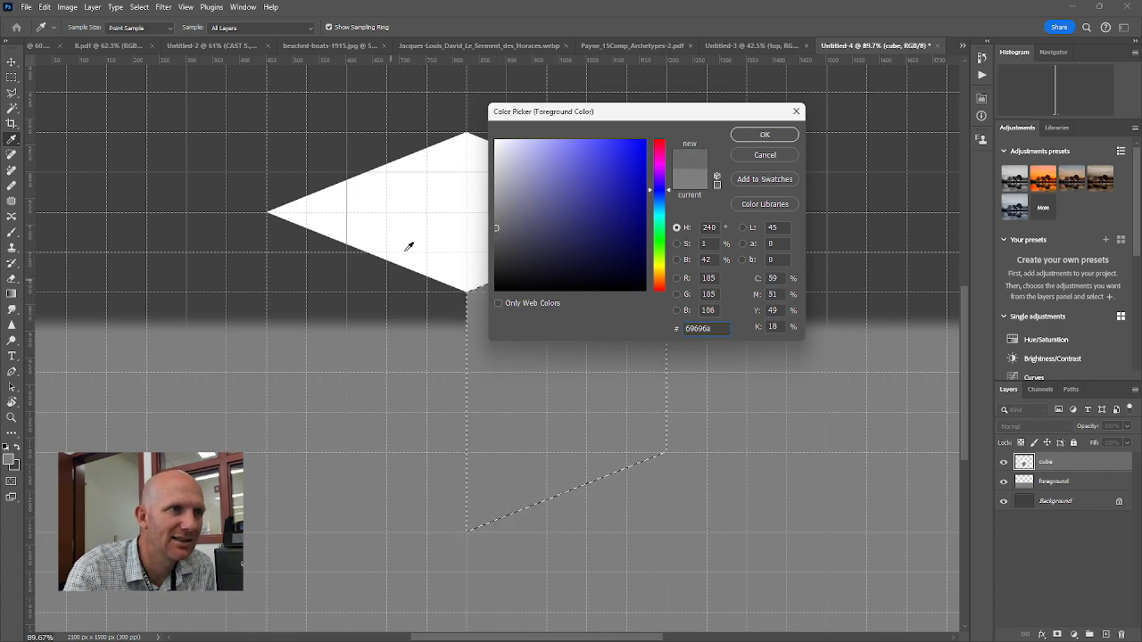
{"action": "left_click_drag", "start_coordinate": [496, 228], "coordinate": [479, 229]}
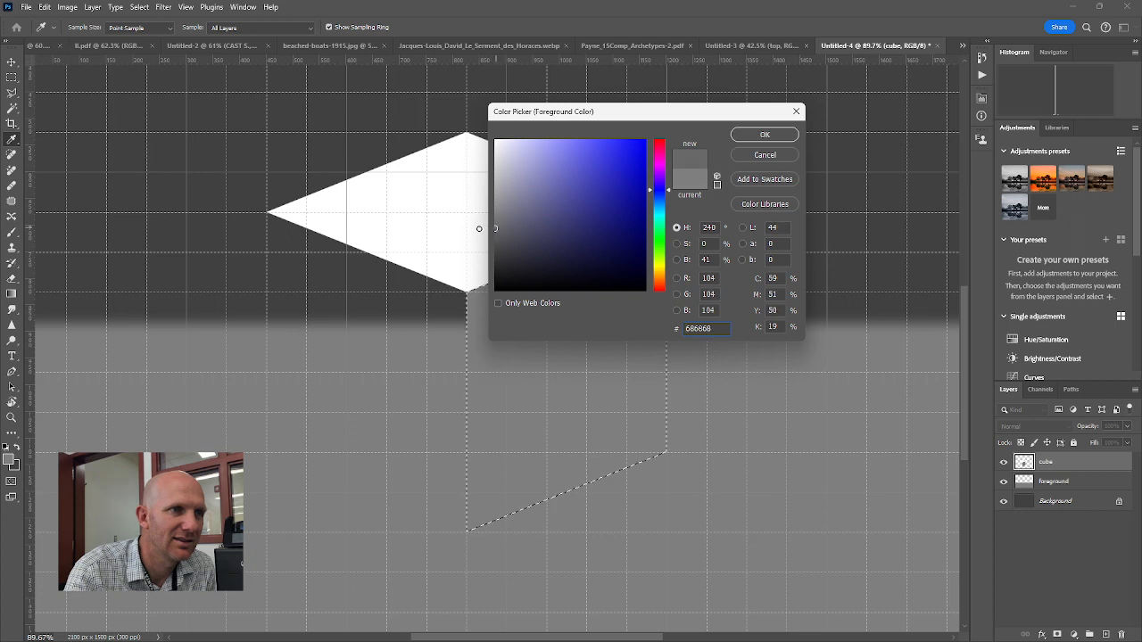
{"action": "left_click", "coordinate": [765, 135]}
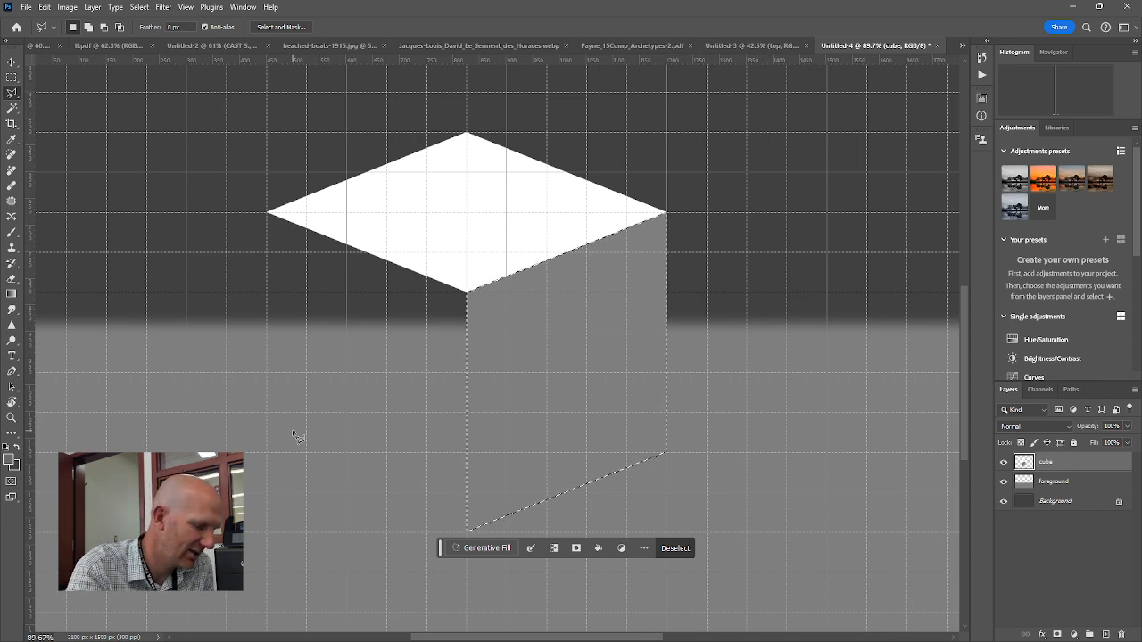
{"action": "key", "text": "alt+BackSpace"}
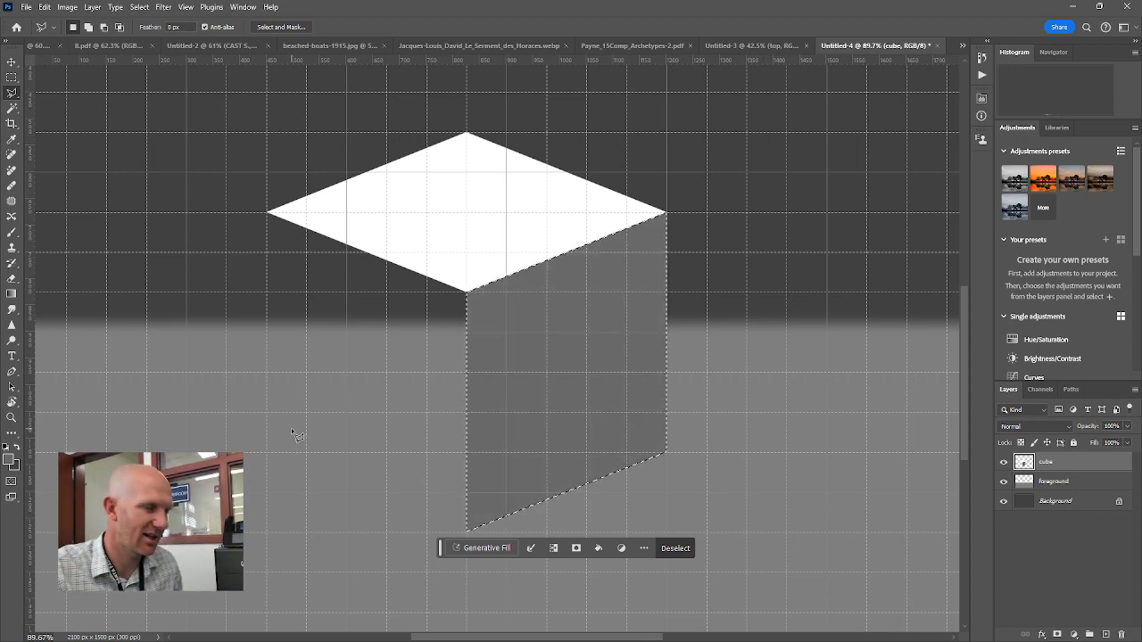
{"action": "key", "text": "ctrl+d"}
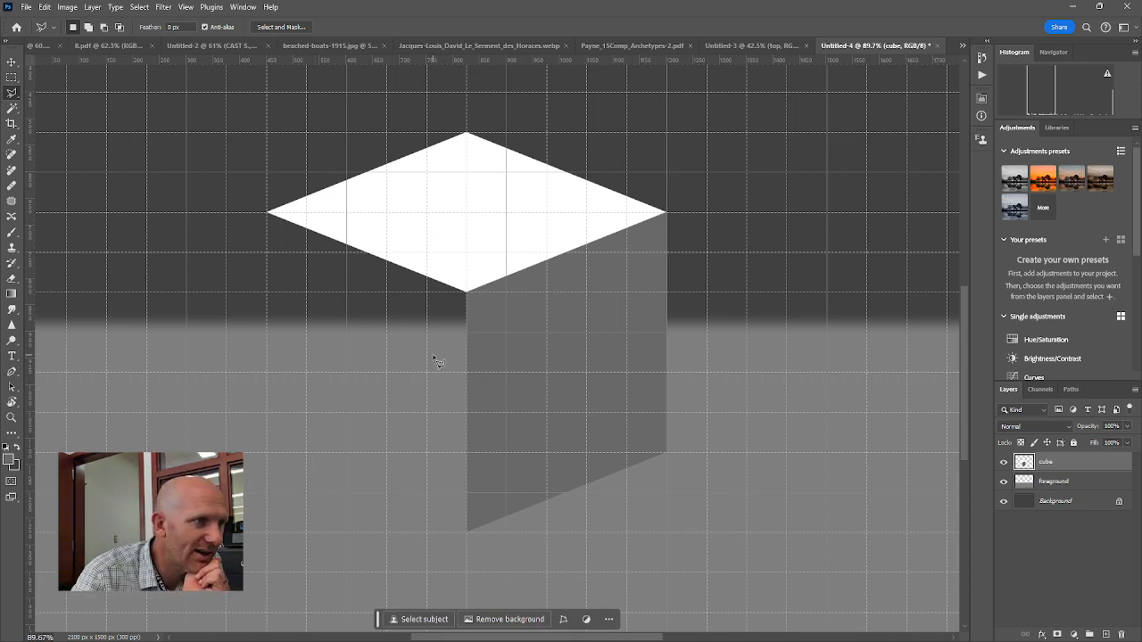
Outline the cube's left face with the Polygonal Lasso, following the diamond's lower-left edge, 5 grid squares wide with 6-square vertical sides.
{"action": "left_click", "coordinate": [268, 213]}
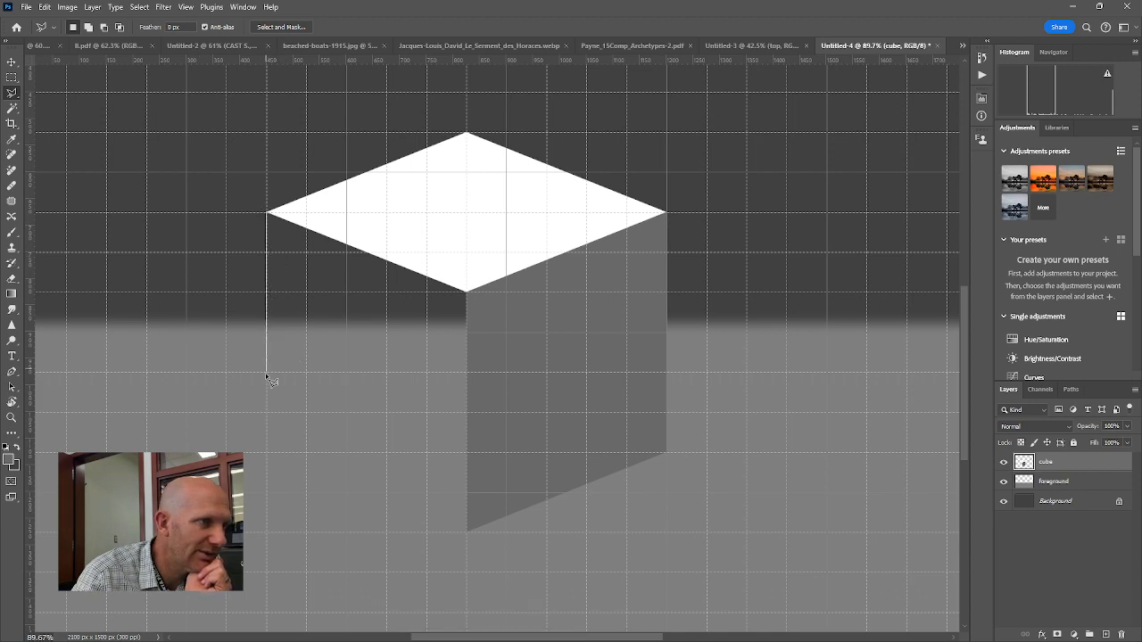
{"action": "left_click", "coordinate": [268, 454]}
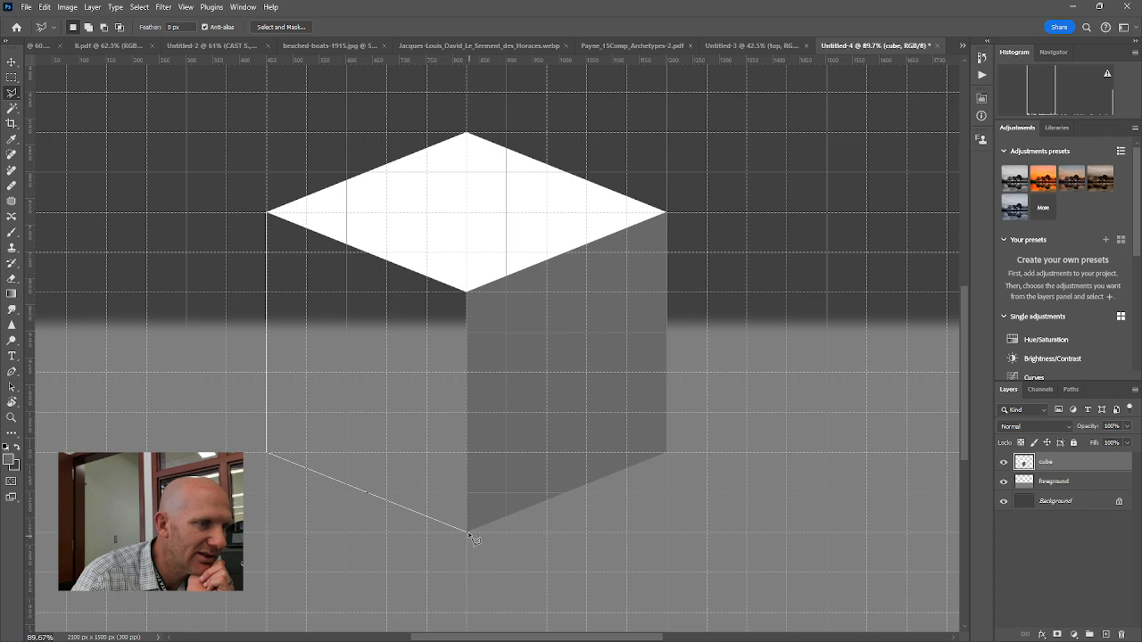
{"action": "left_click", "coordinate": [465, 293]}
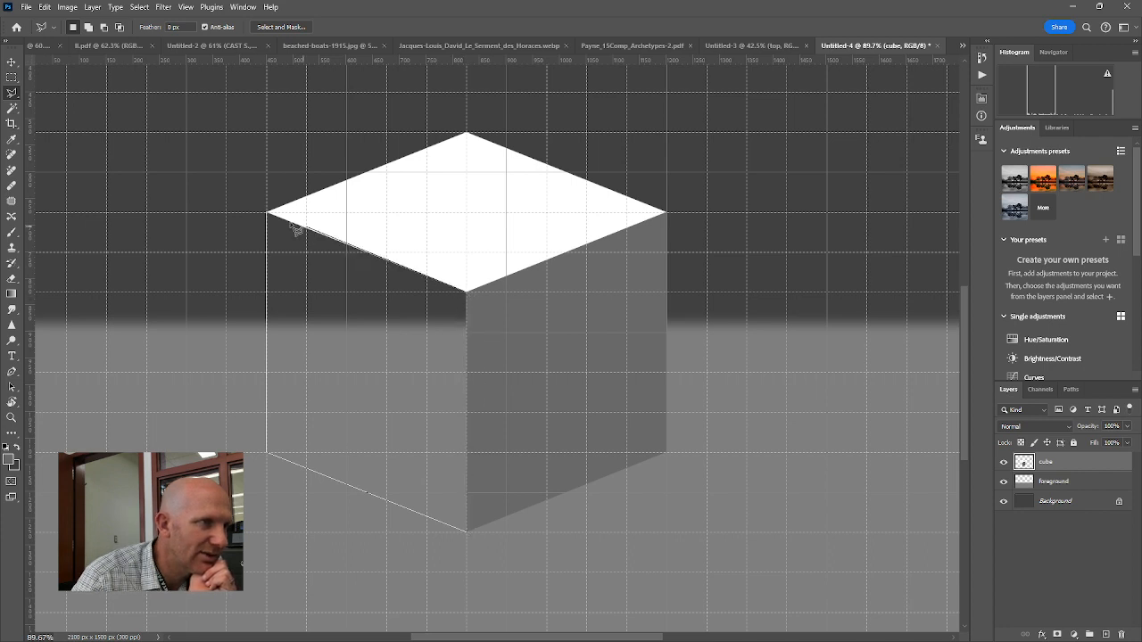
{"action": "left_click", "coordinate": [269, 213]}
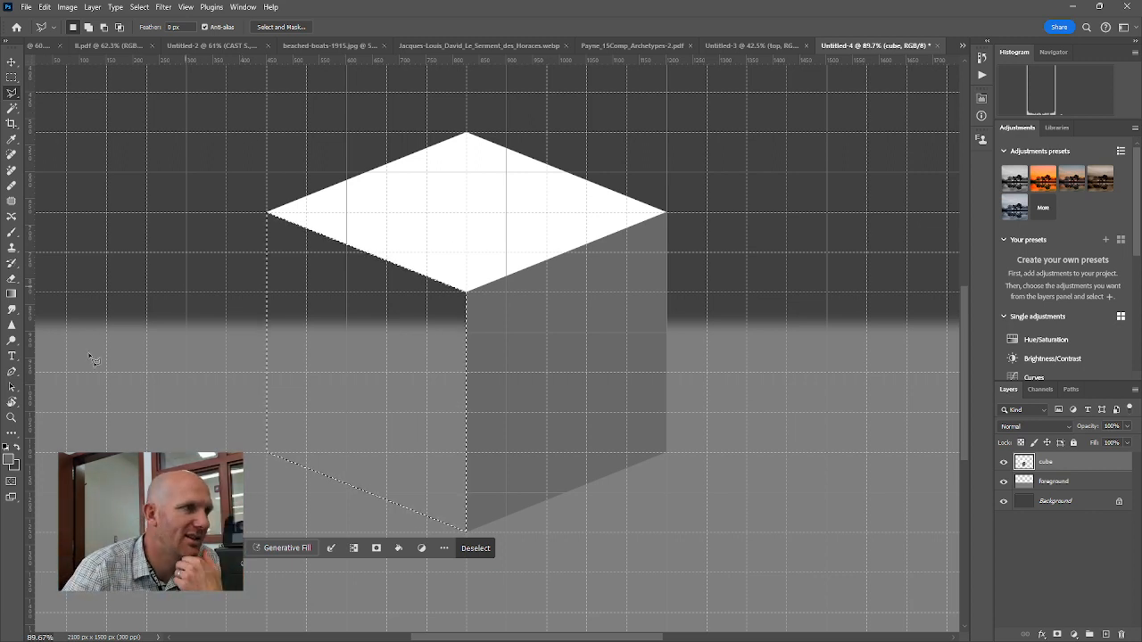
Fill the left-face selection with light grey e2e2e2, deselect, and check the cube with the grid briefly hidden.
{"action": "left_click", "coordinate": [9, 460]}
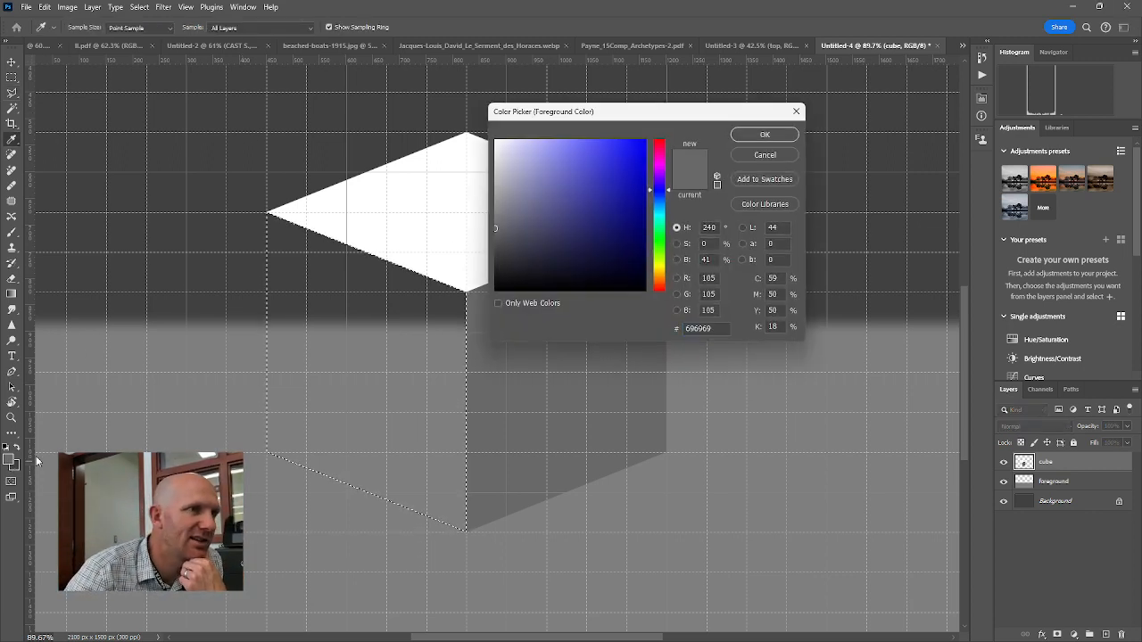
{"action": "left_click", "coordinate": [490, 150]}
{"action": "left_click_drag", "start_coordinate": [492, 149], "coordinate": [488, 157]}
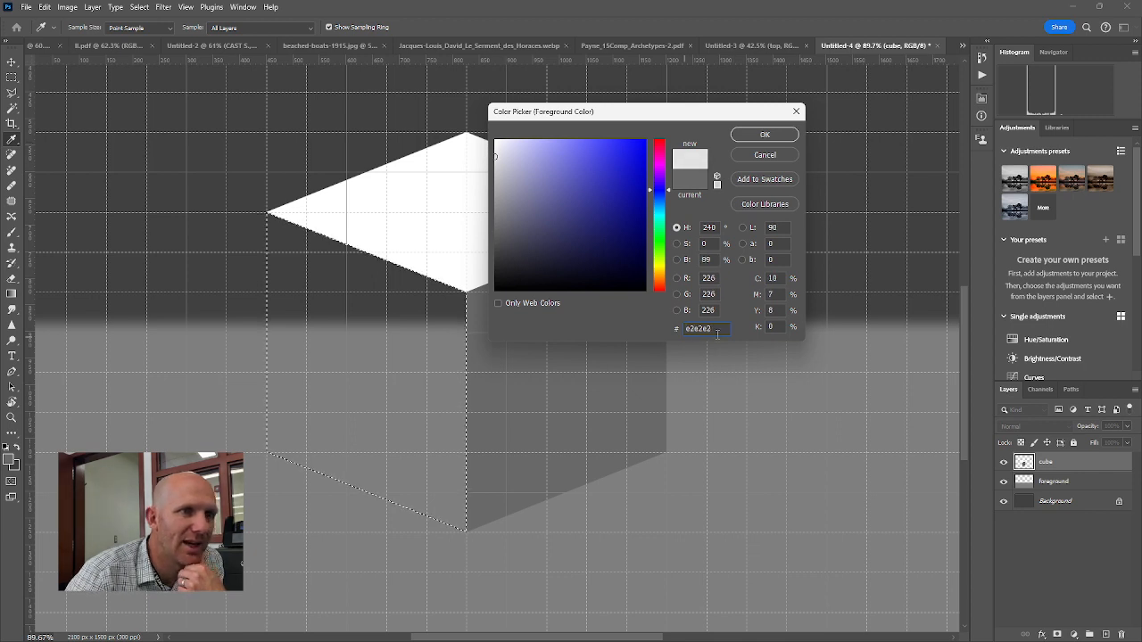
{"action": "left_click", "coordinate": [760, 134]}
{"action": "key", "text": "alt+BackSpace"}
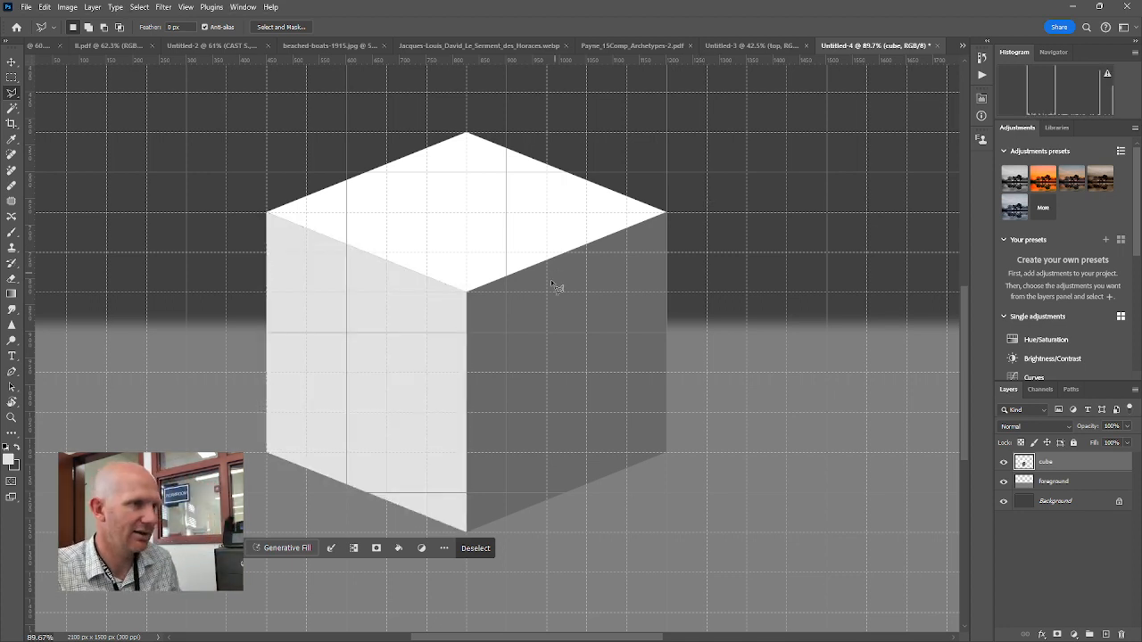
{"action": "key", "text": "ctrl+d"}
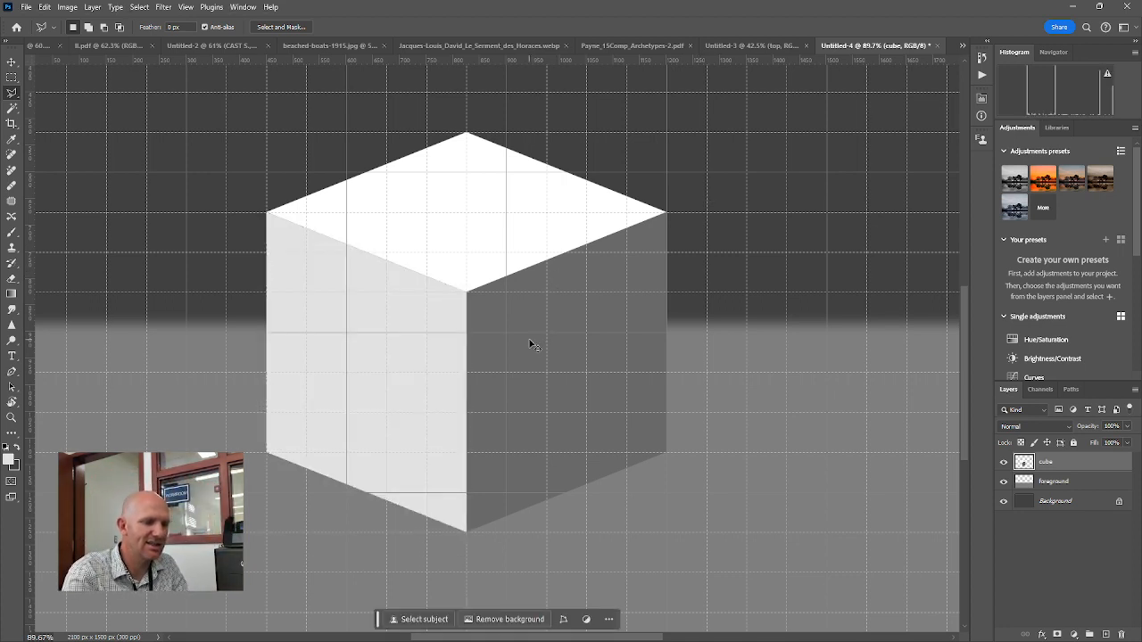
{"action": "key", "text": "ctrl+h"}
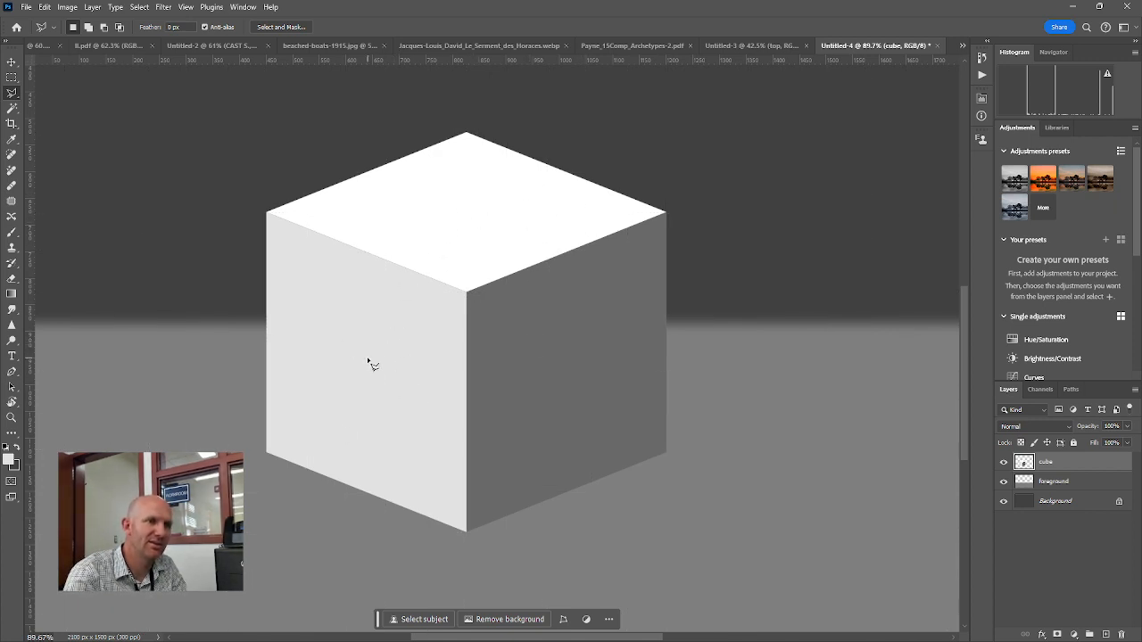
{"action": "key", "text": "ctrl+h"}
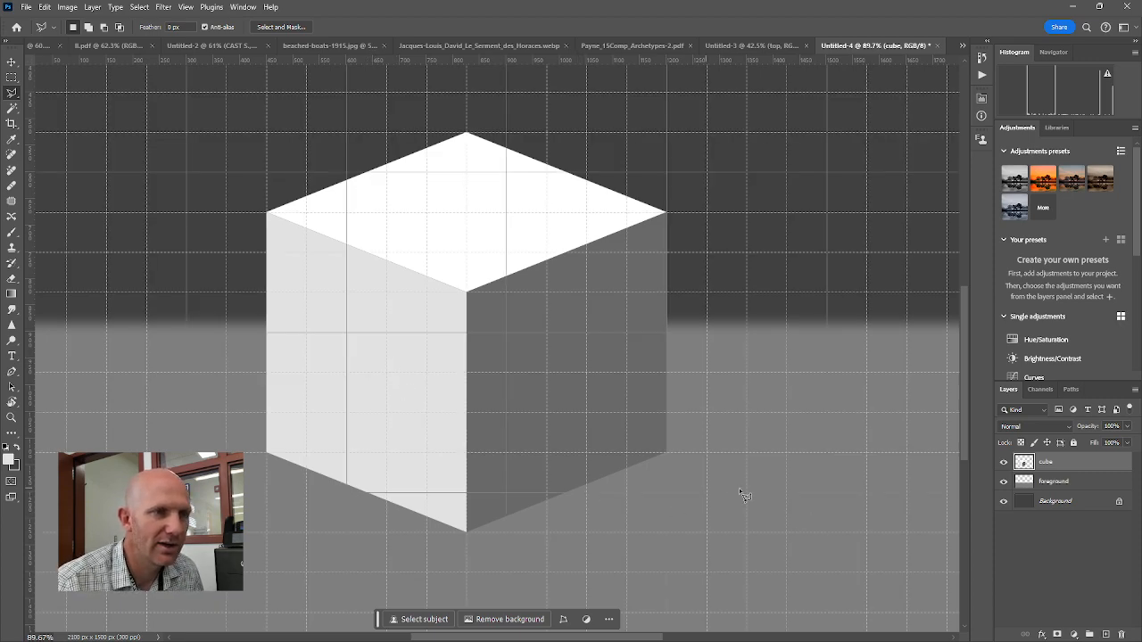
Outline the cast shadow with the Polygonal Lasso, from the cube's bottom corner 8 squares right to a point 13 squares out, back behind the right face.
{"action": "key", "text": "space"}
{"action": "left_click_drag", "start_coordinate": [737, 494], "coordinate": [541, 464]}
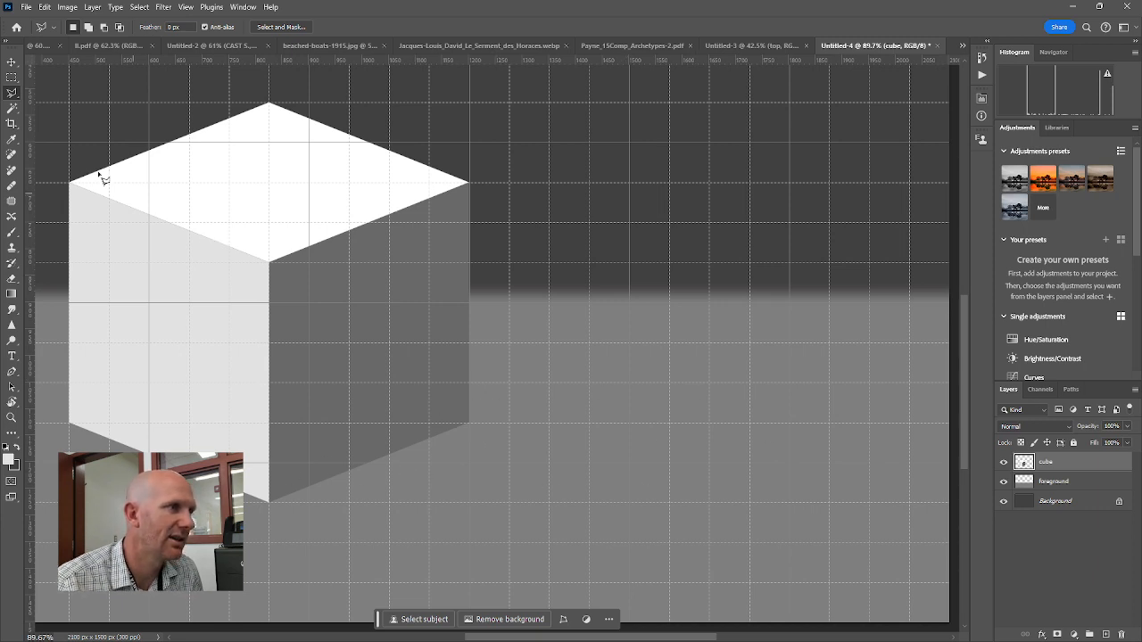
{"action": "left_click", "coordinate": [270, 505]}
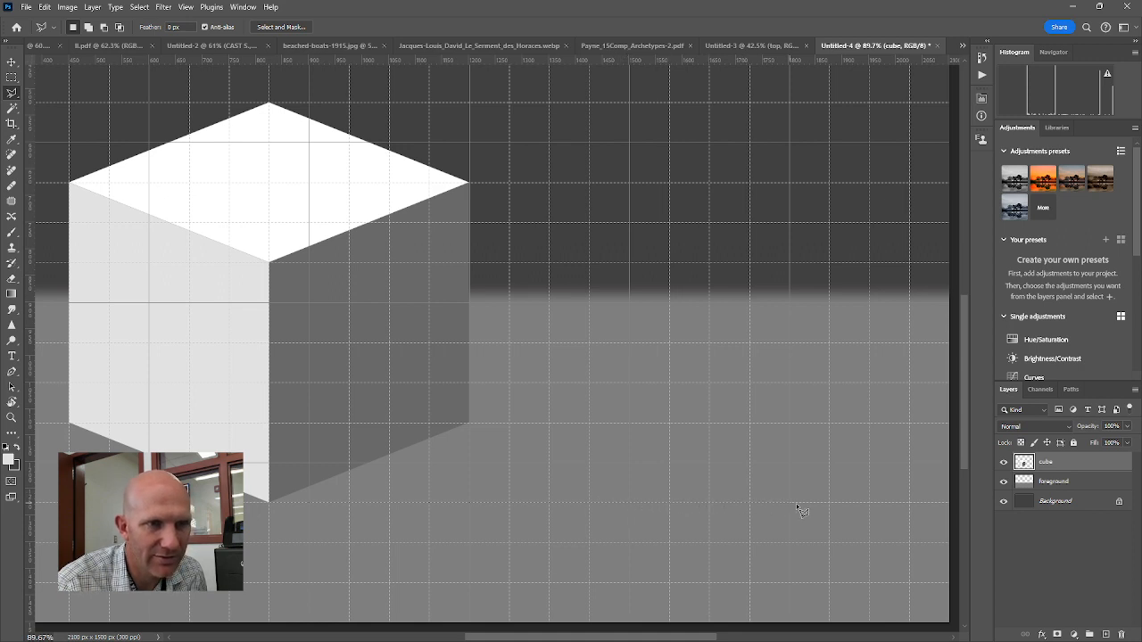
{"action": "left_click", "coordinate": [588, 503]}
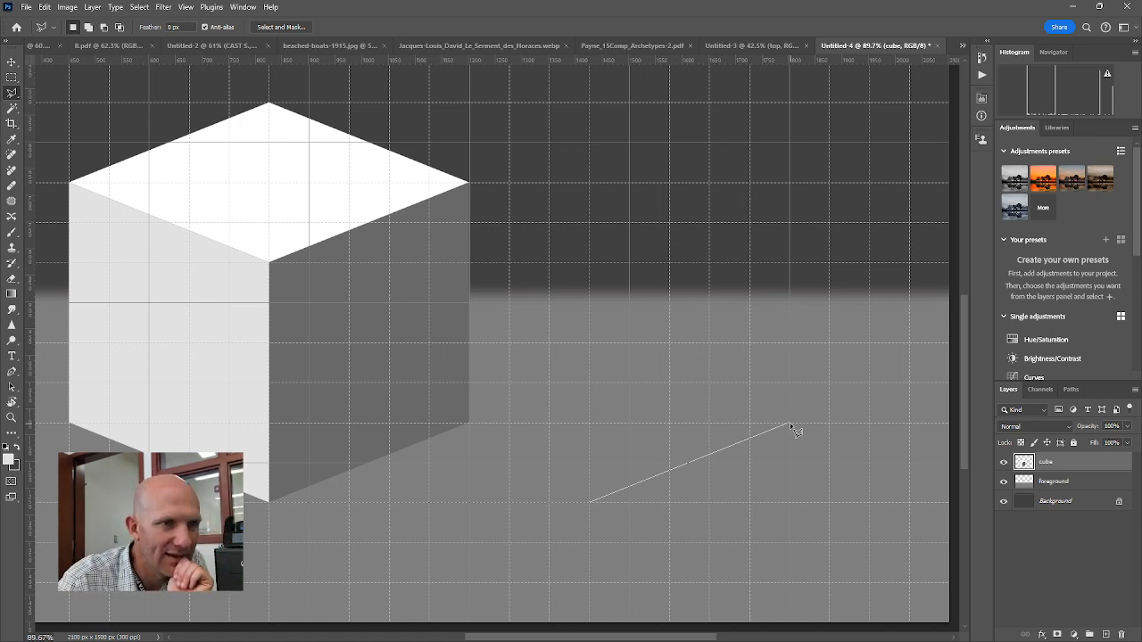
{"action": "left_click", "coordinate": [788, 425]}
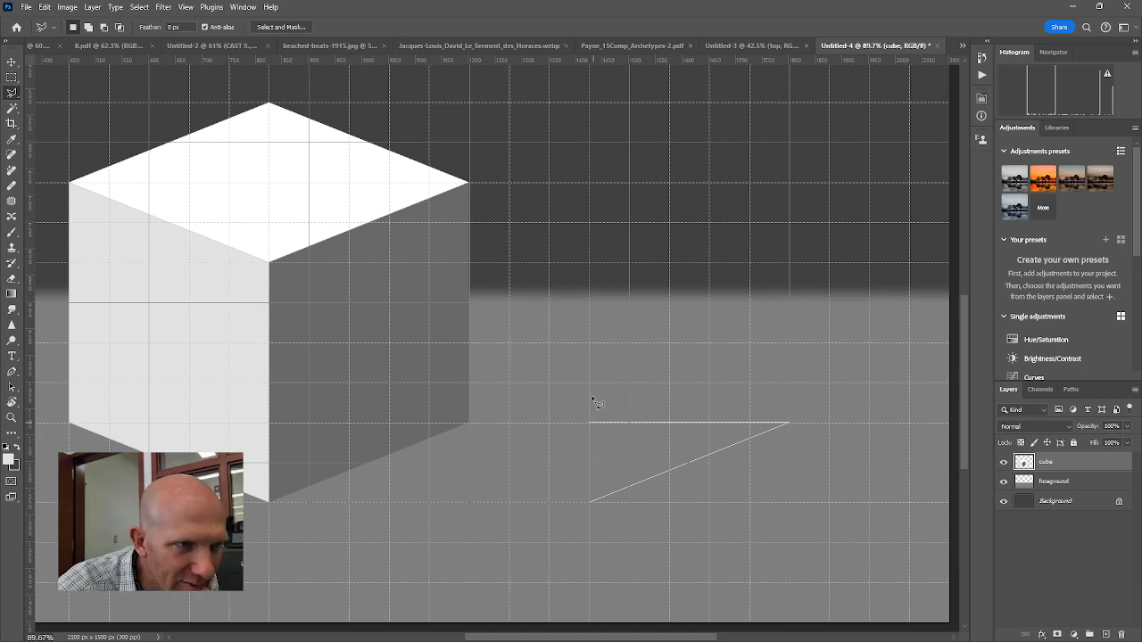
{"action": "left_click", "coordinate": [589, 344]}
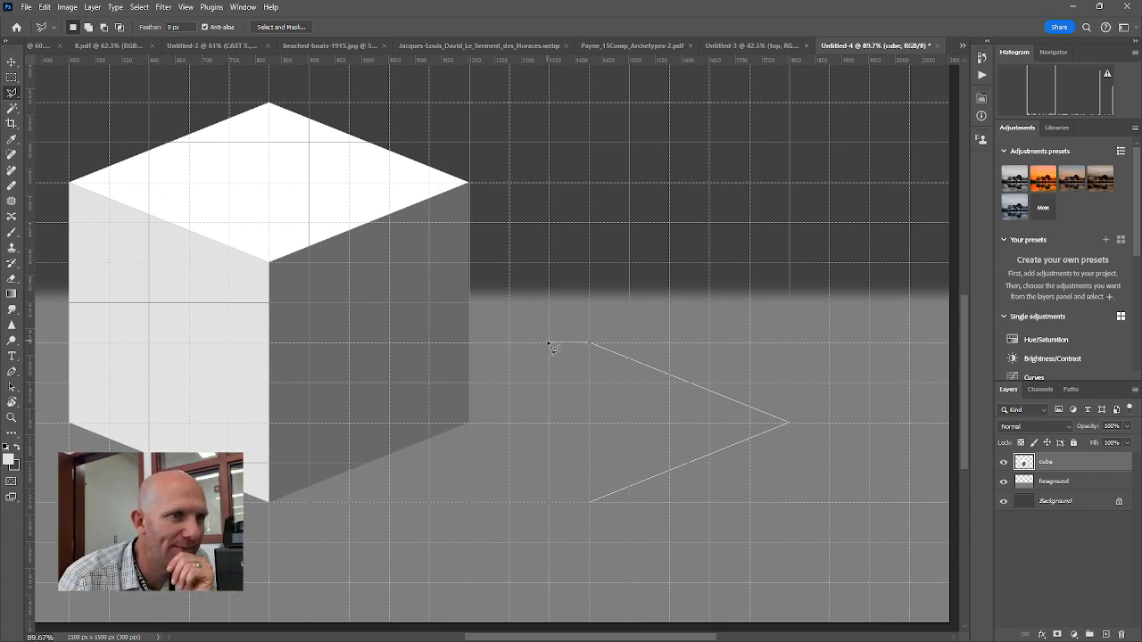
{"action": "left_click", "coordinate": [469, 343]}
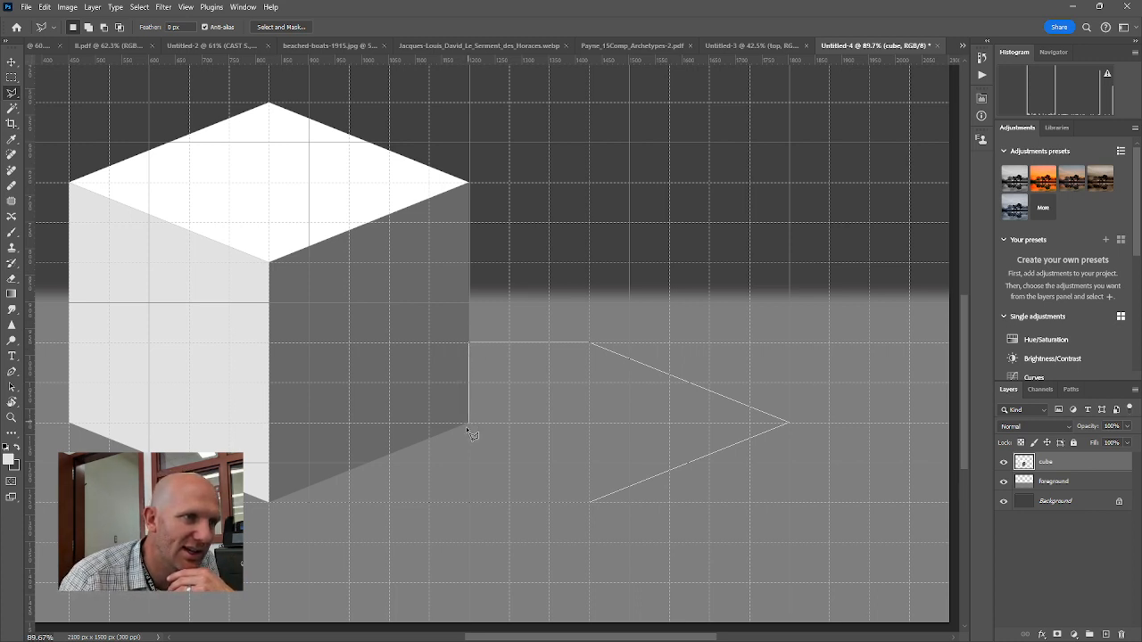
{"action": "left_click", "coordinate": [468, 424]}
{"action": "left_click", "coordinate": [272, 503]}
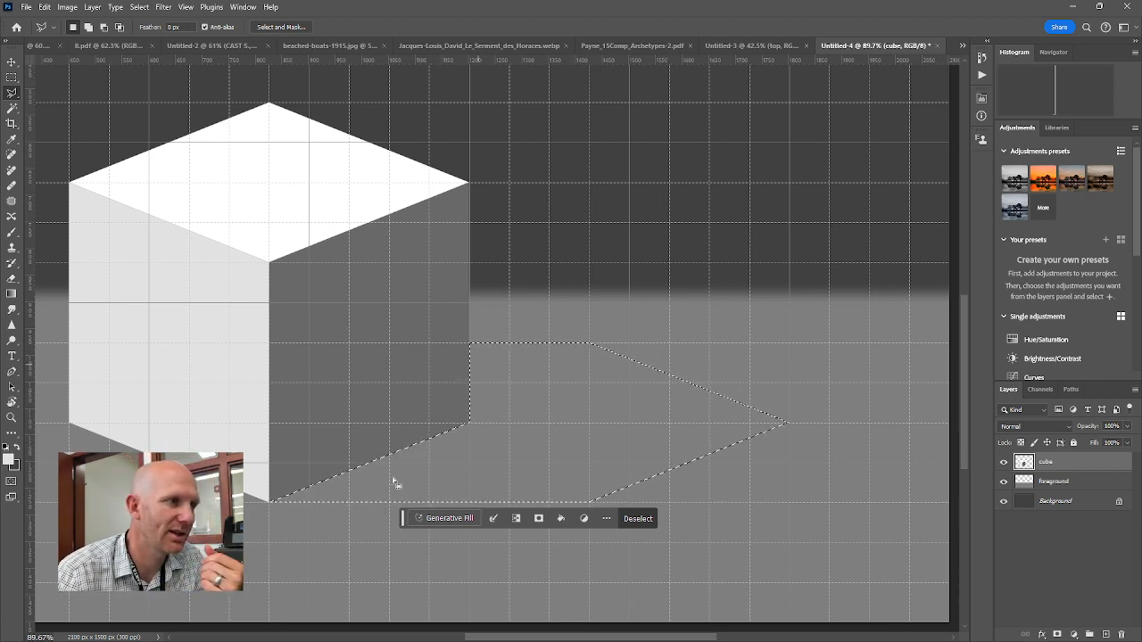
Fill the cast-shadow selection with dark grey 676767 on the cube layer.
{"action": "left_click", "coordinate": [11, 460]}
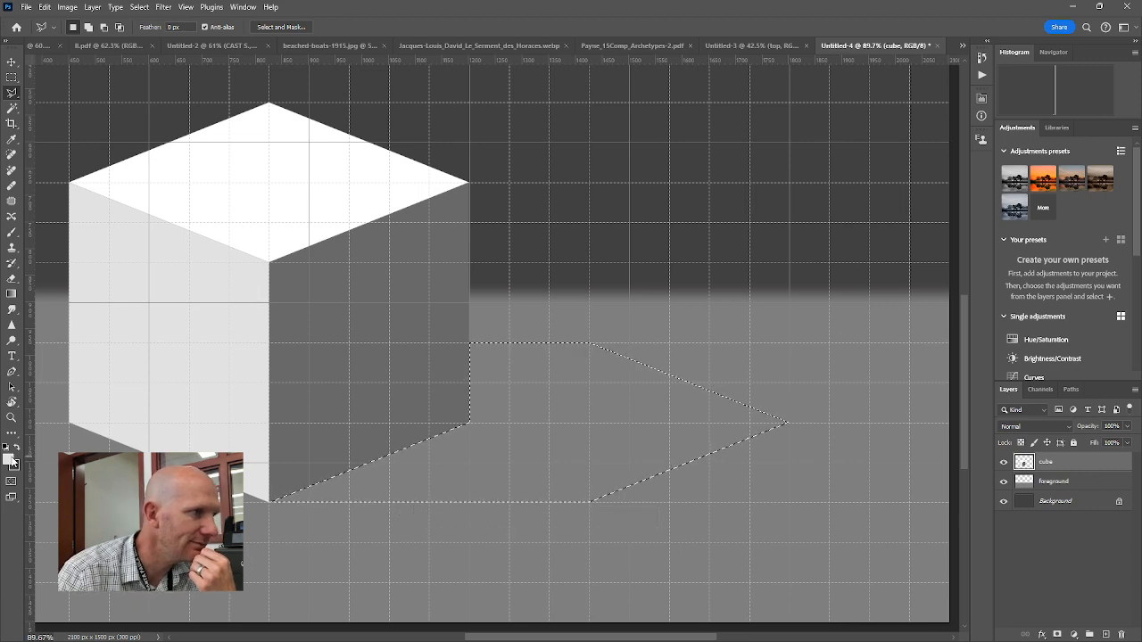
{"action": "left_click", "coordinate": [764, 155]}
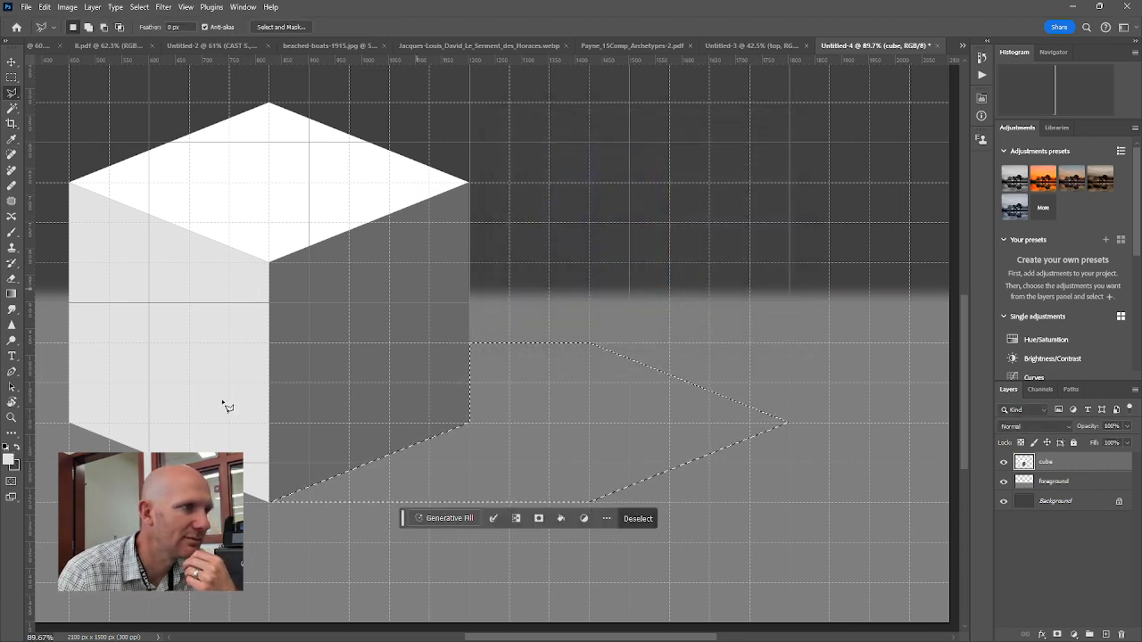
{"action": "left_click", "coordinate": [10, 465]}
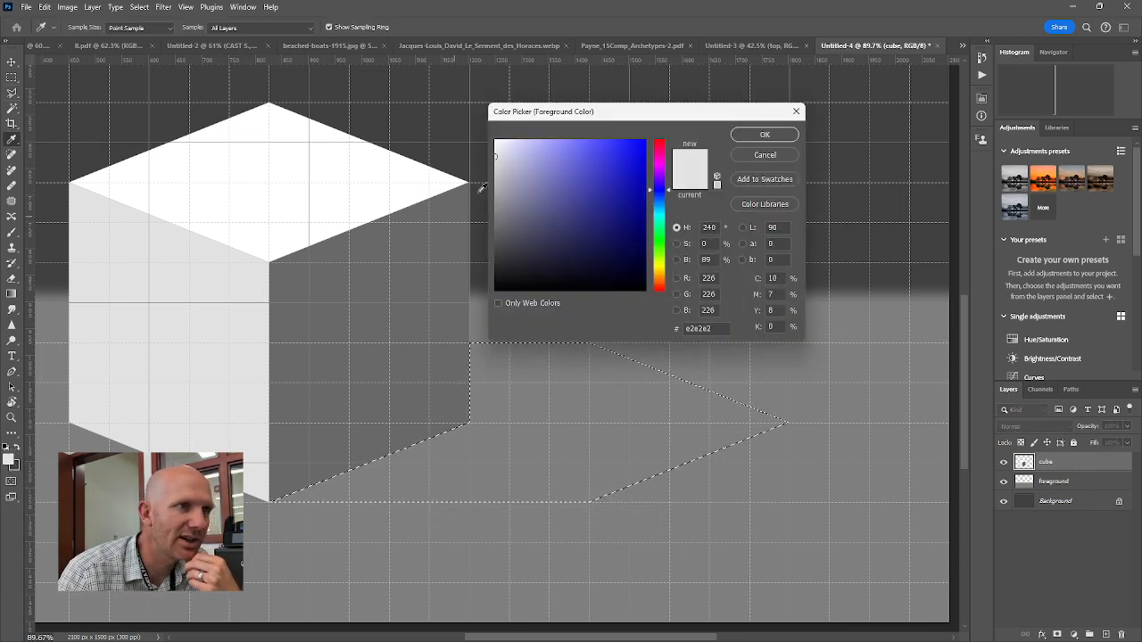
{"action": "mouse_move", "coordinate": [497, 207]}
{"action": "left_mouse_down"}
{"action": "mouse_move", "coordinate": [492, 240]}
{"action": "mouse_move", "coordinate": [483, 229]}
{"action": "left_mouse_up"}
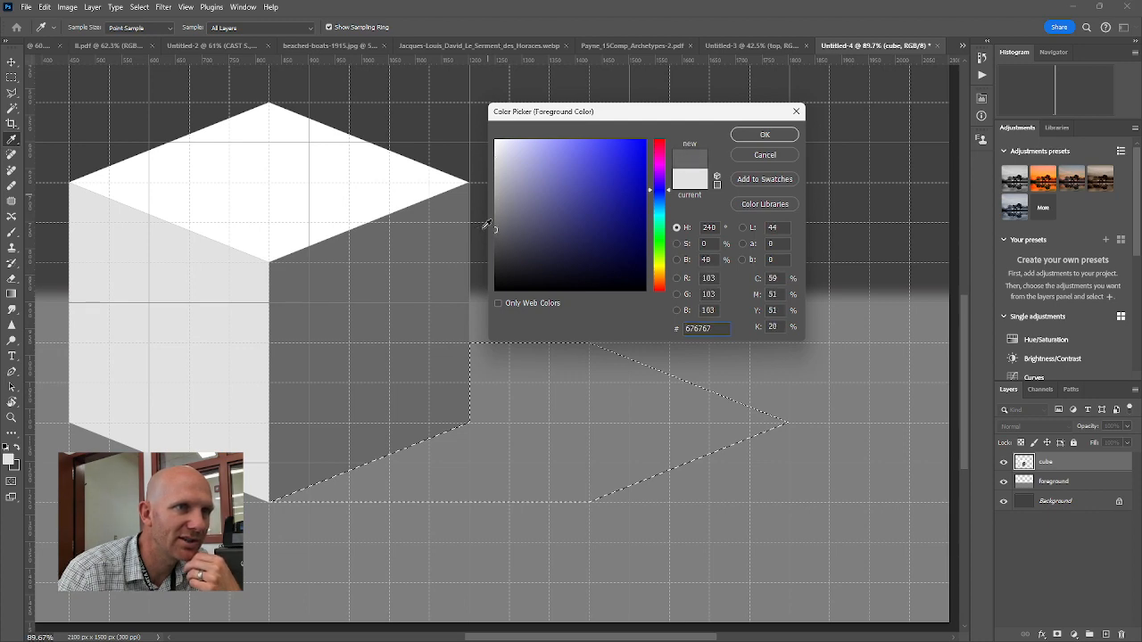
{"action": "left_click", "coordinate": [767, 135]}
{"action": "key", "text": "l"}
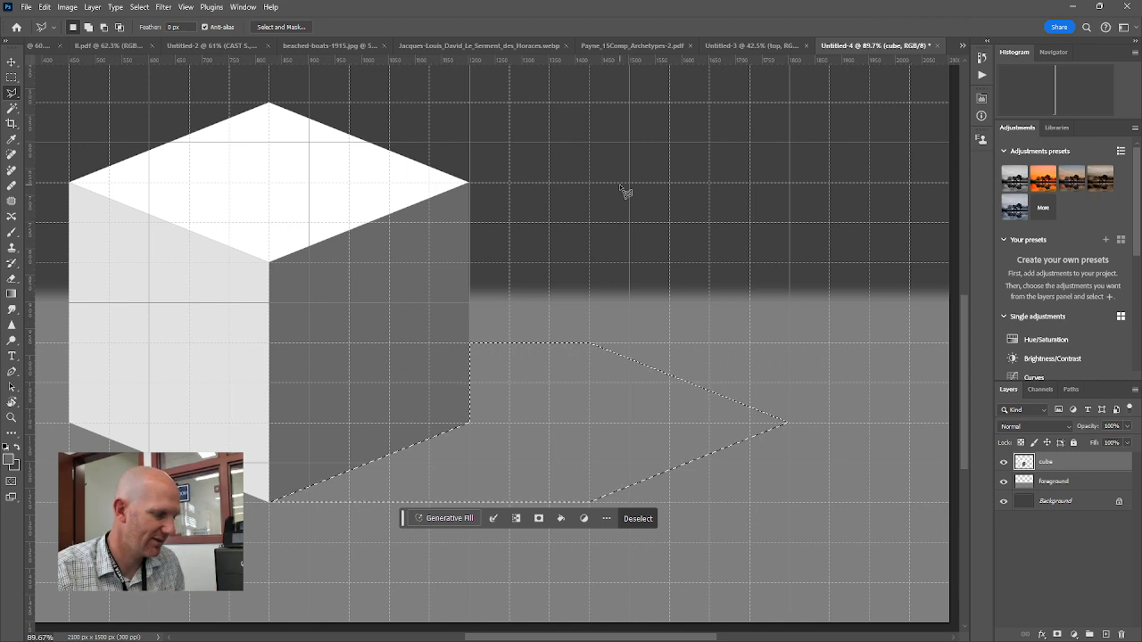
{"action": "key", "text": "alt+BackSpace"}
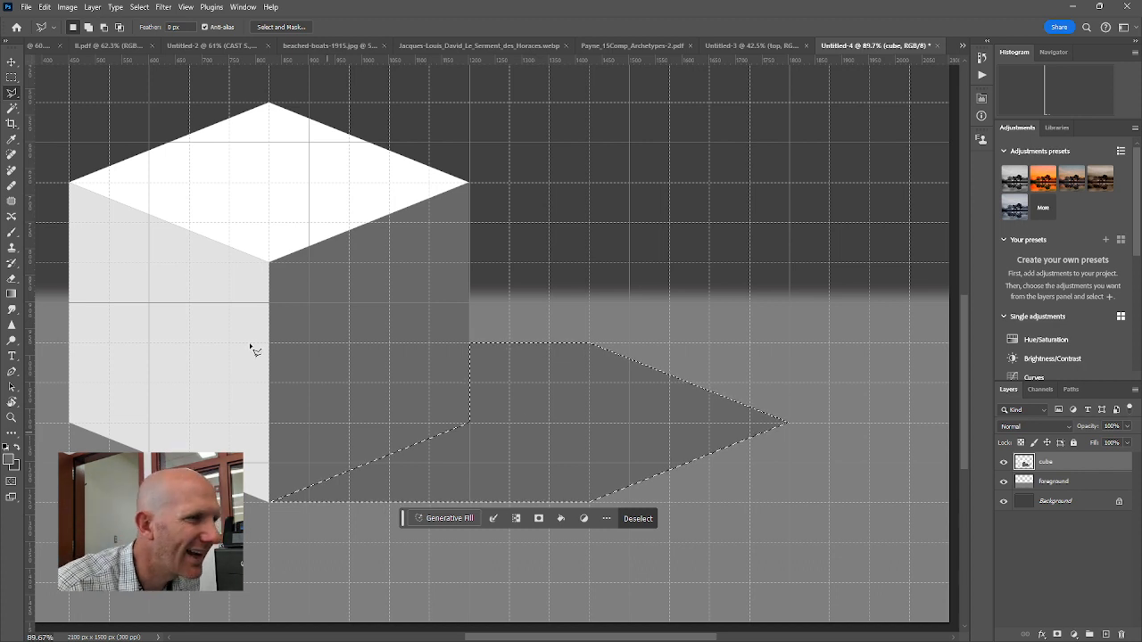
Refill the cast-shadow selection with the darker grey 5a5a5b on the cube layer and deselect.
{"action": "left_click", "coordinate": [10, 459]}
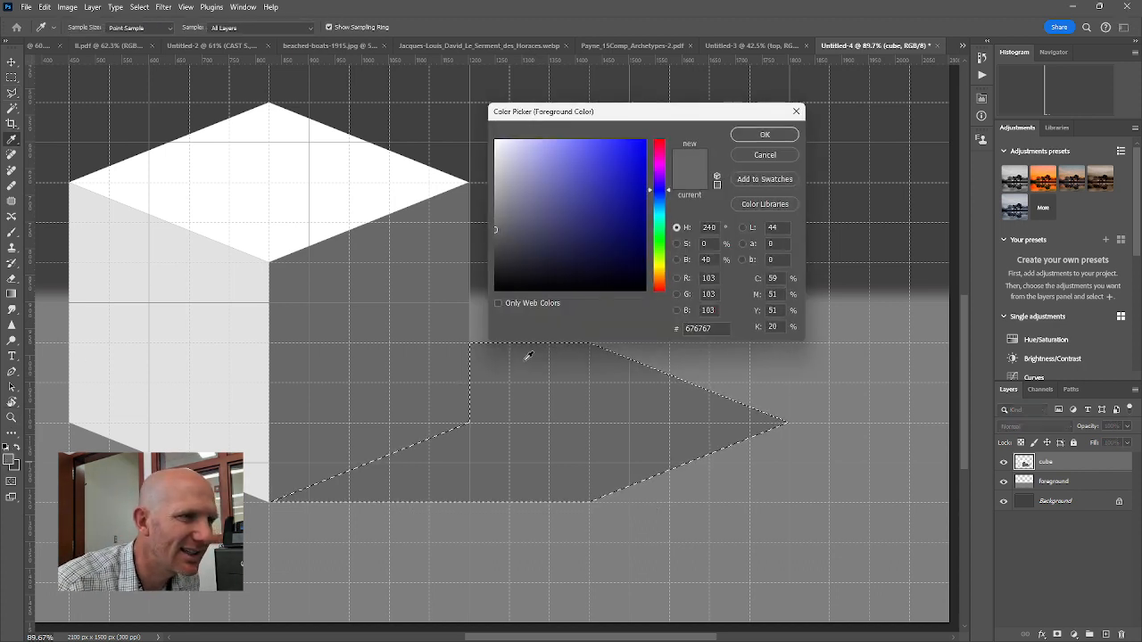
{"action": "left_click", "coordinate": [496, 235]}
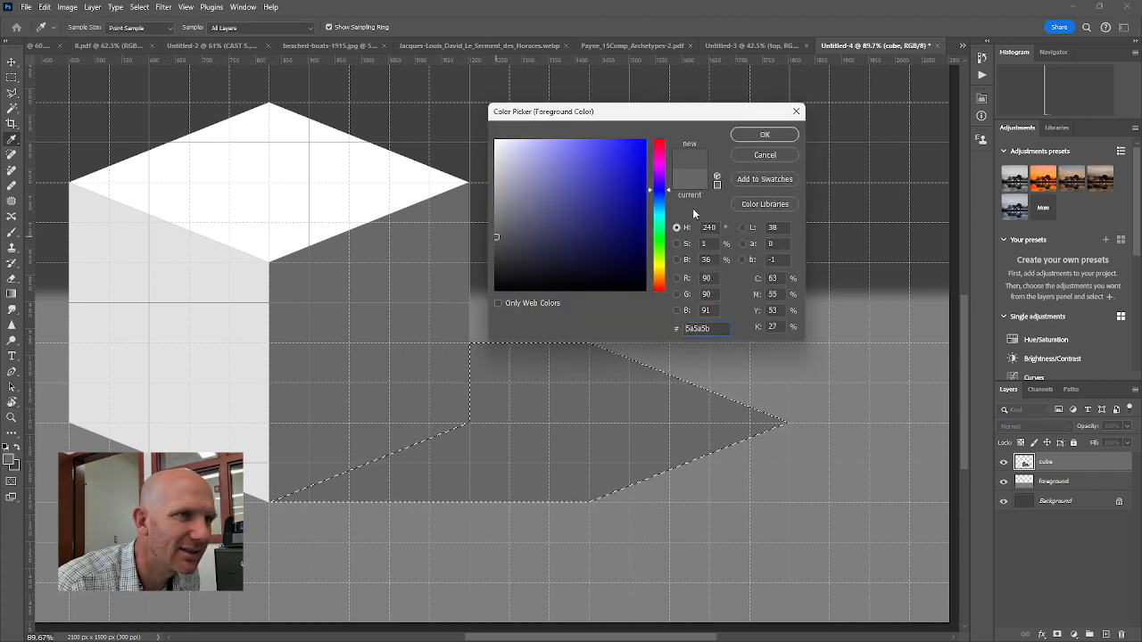
{"action": "left_click", "coordinate": [764, 135]}
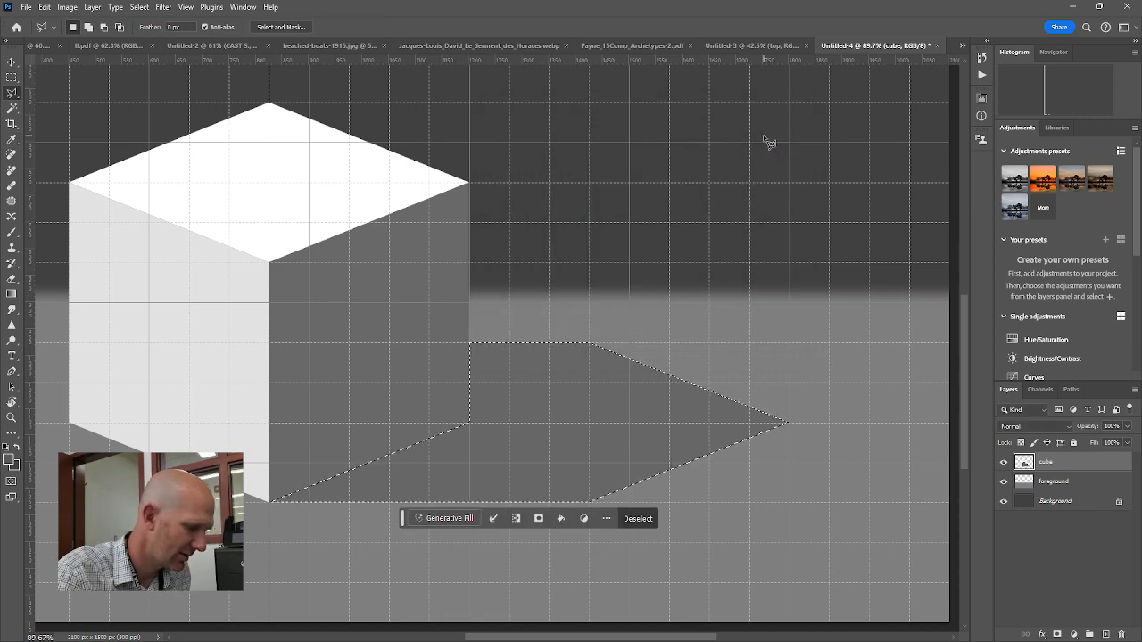
{"action": "key", "text": "alt+BackSpace"}
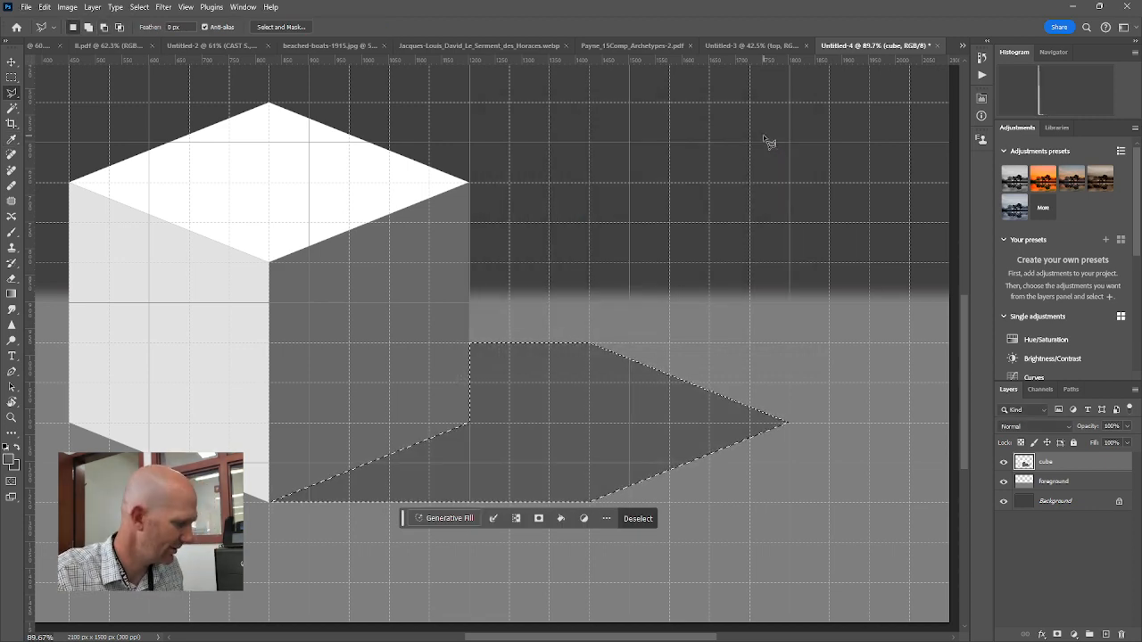
{"action": "key", "text": "ctrl+d"}
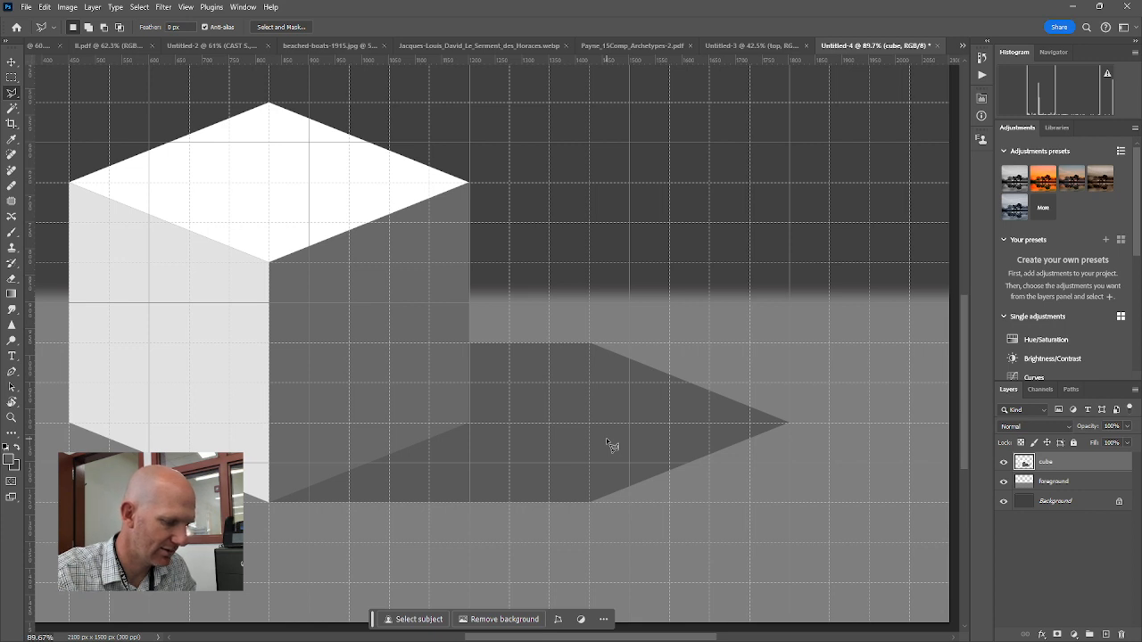
Hide the grid and examine the whole cube-and-shadow composition, comparing it with the grid on and off.
{"action": "key", "text": "ctrl+apostrophe"}
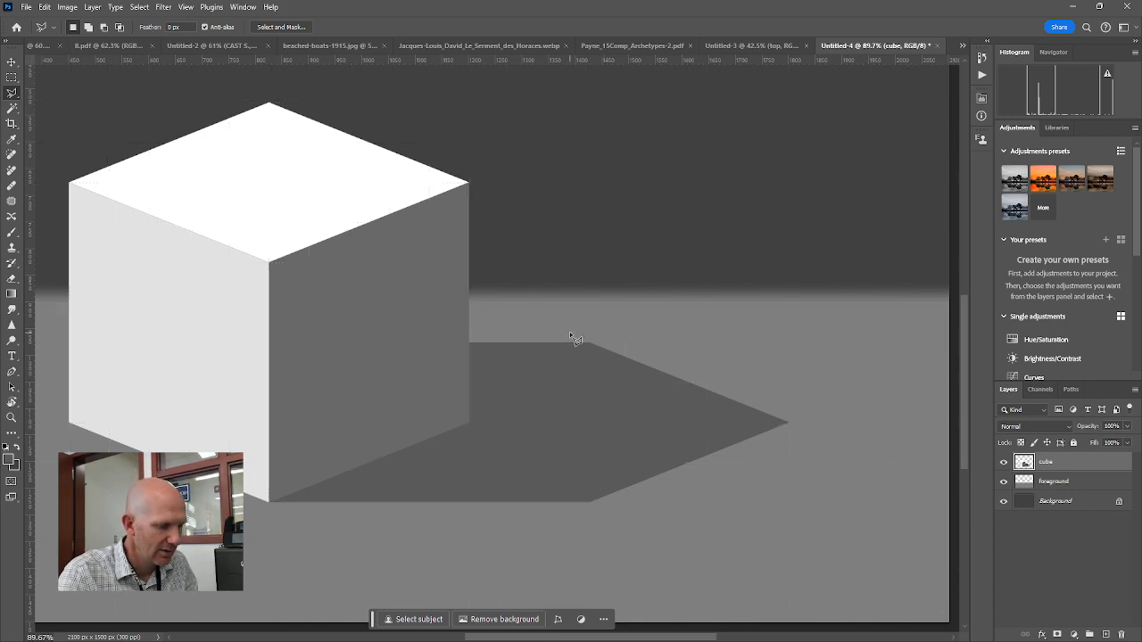
{"action": "scroll", "coordinate": [569, 331], "scroll_direction": "down", "scroll_amount": 4}
{"action": "left_click_drag", "start_coordinate": [476, 164], "coordinate": [485, 267]}
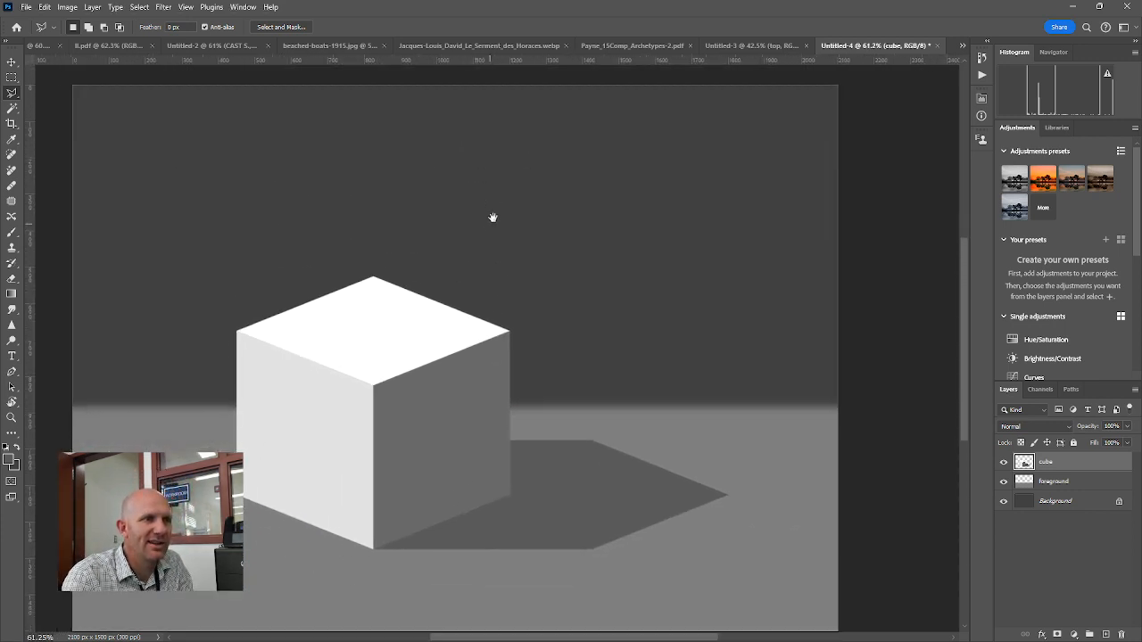
{"action": "left_click_drag", "start_coordinate": [492, 216], "coordinate": [515, 202]}
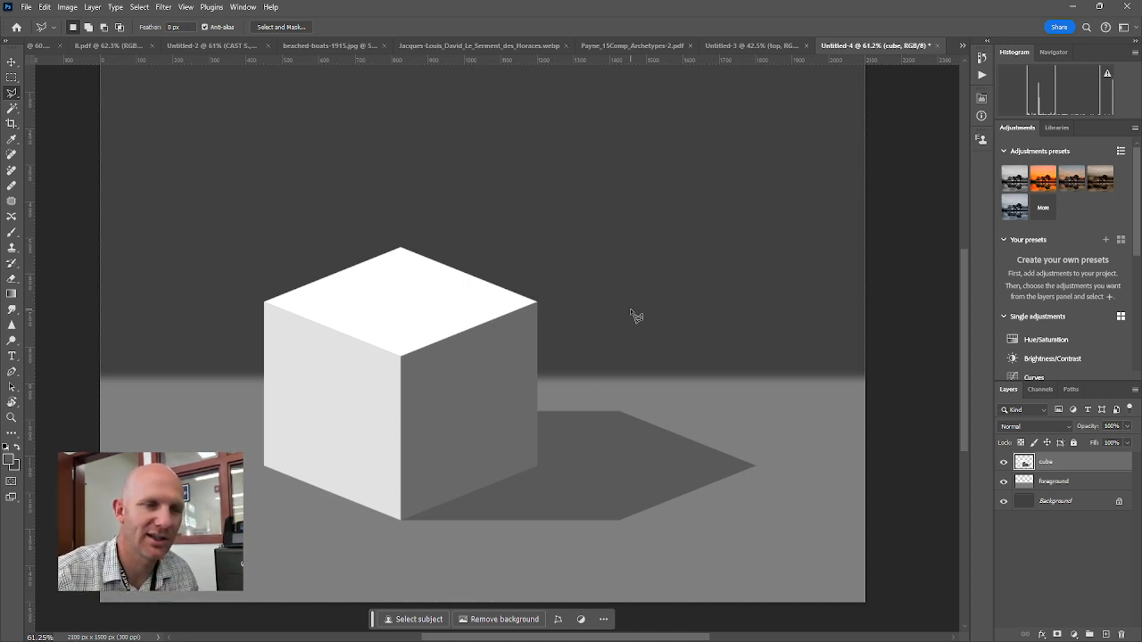
{"action": "key", "text": "ctrl+apostrophe"}
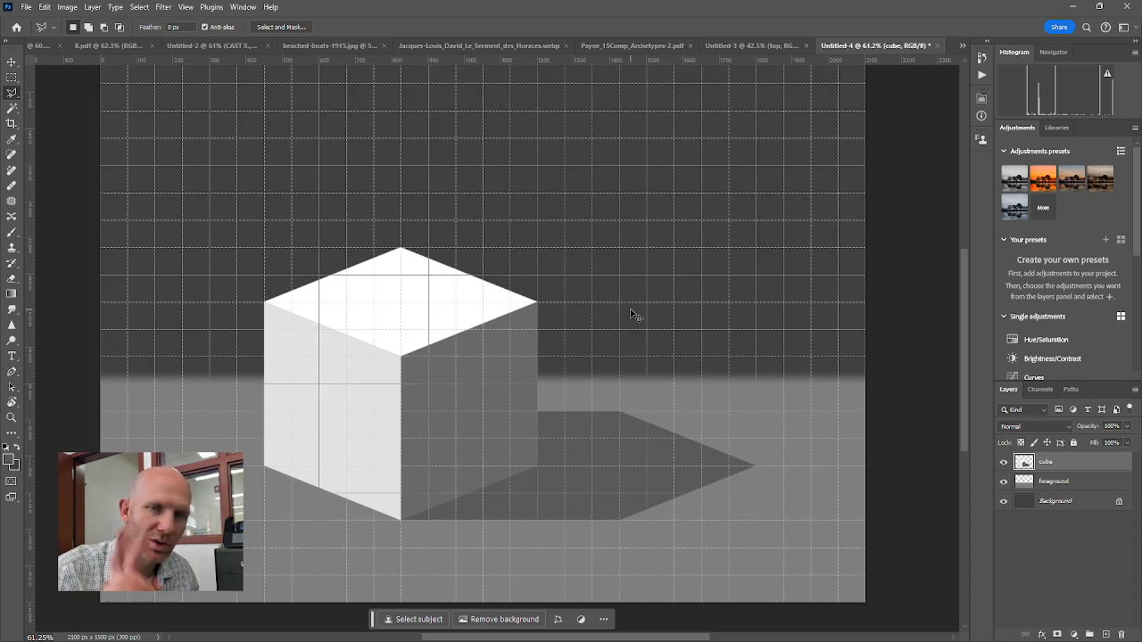
{"action": "key", "text": "ctrl+apostrophe"}
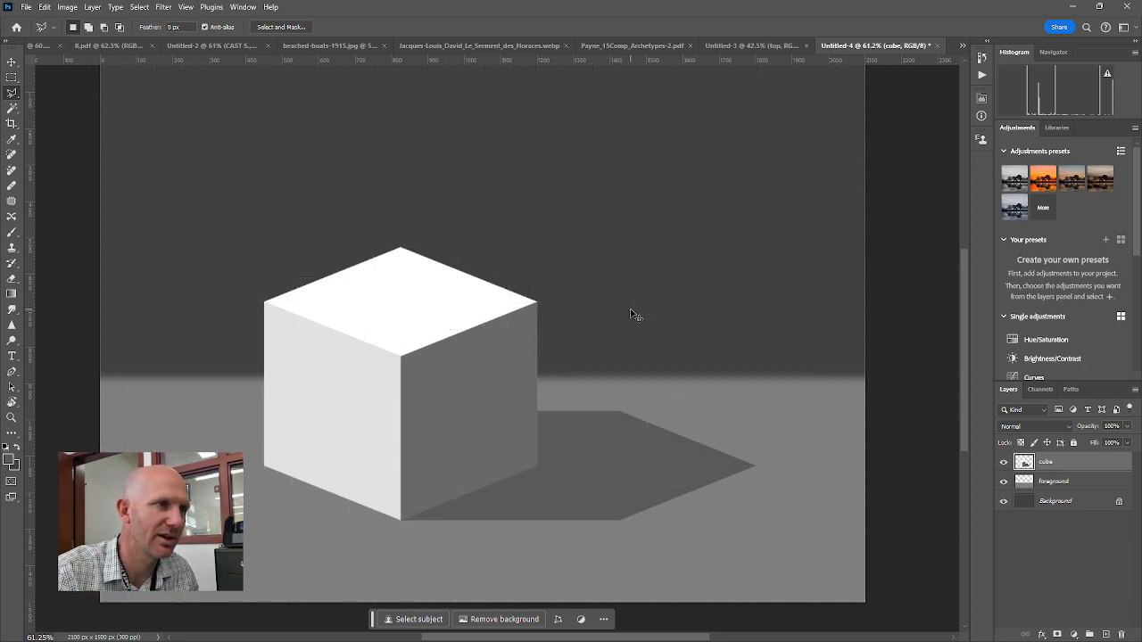
{"action": "key", "text": "ctrl+apostrophe"}
{"action": "key", "text": "ctrl+apostrophe"}
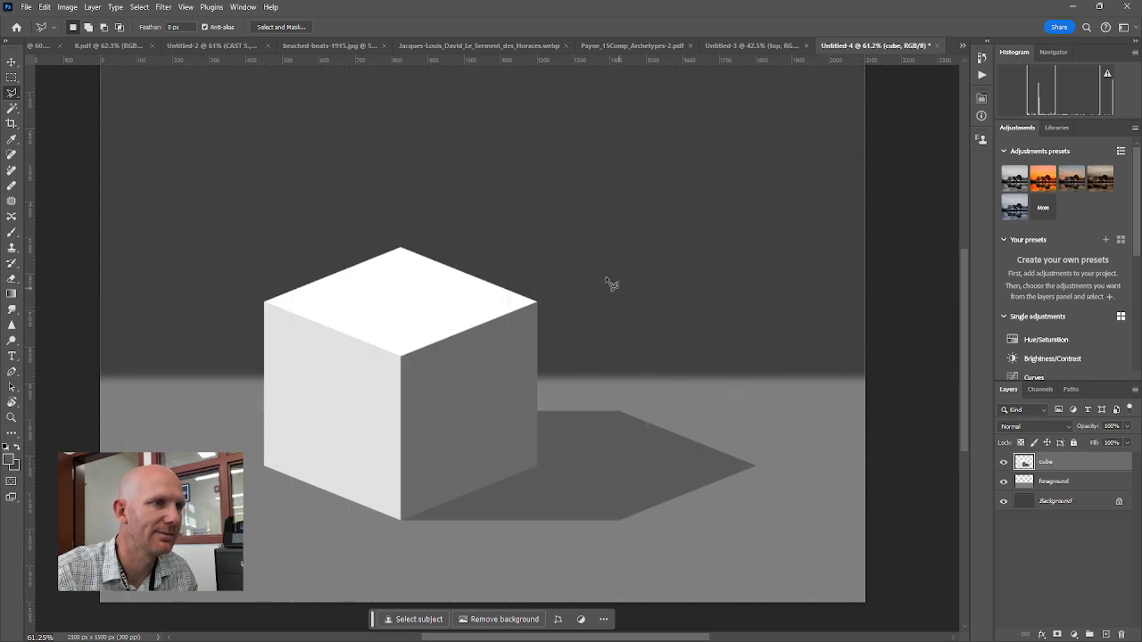